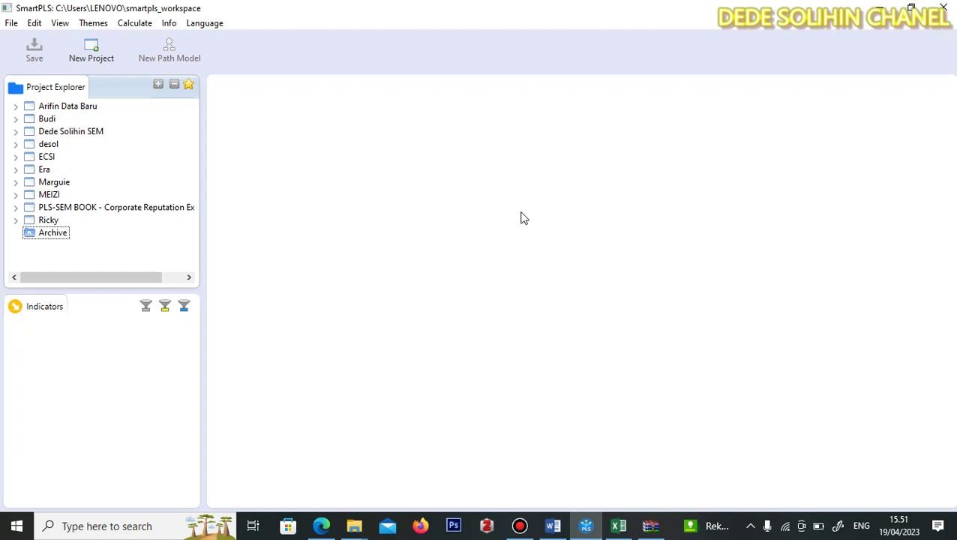
- Review the Data PLS UJI COBA questionnaire data in Excel and close the workbook
{"action": "left_click", "coordinate": [618, 526]}
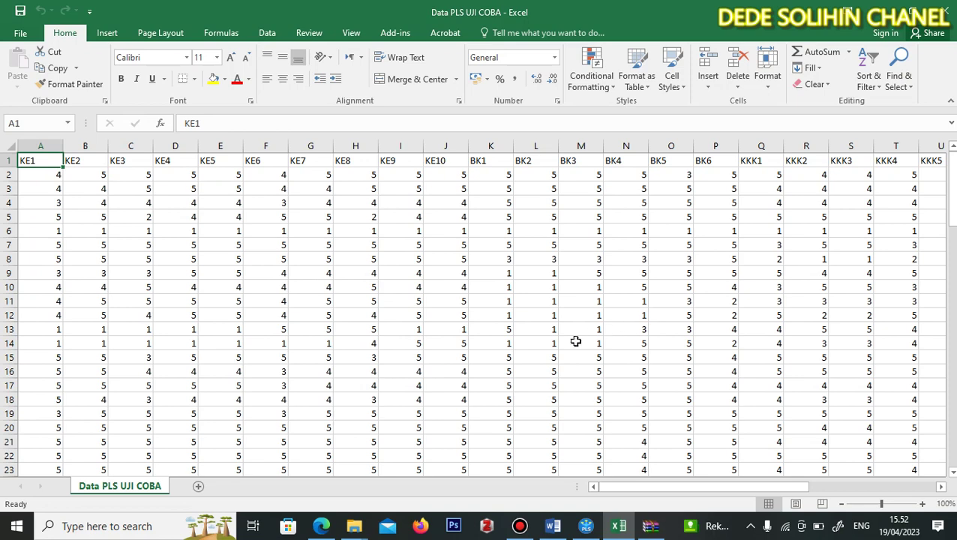
{"action": "left_click", "coordinate": [947, 16]}
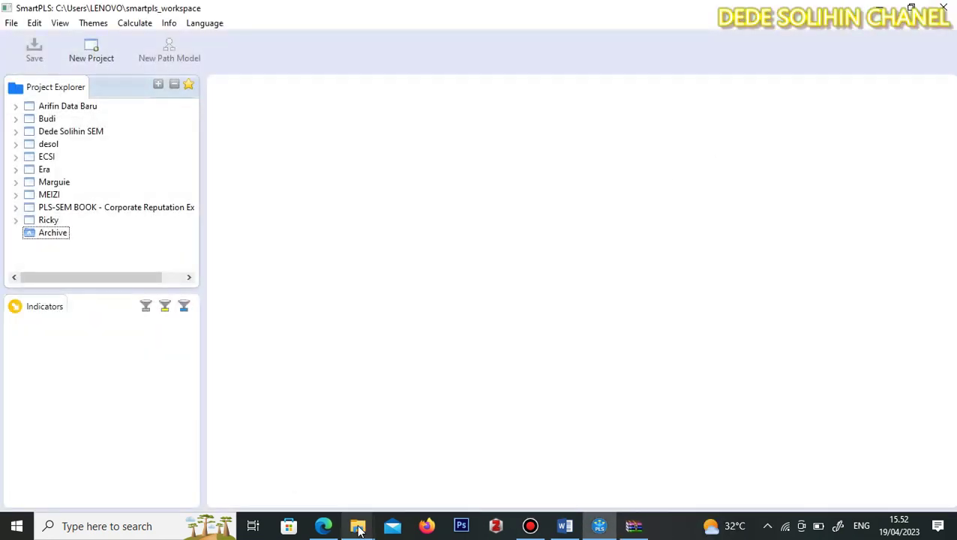
- Locate the Data PLS UJI COBA file in the PLS folder on Local Disk (D:) using File Explorer
{"action": "mouse_move", "coordinate": [359, 527]}
{"action": "left_click", "coordinate": [295, 449]}
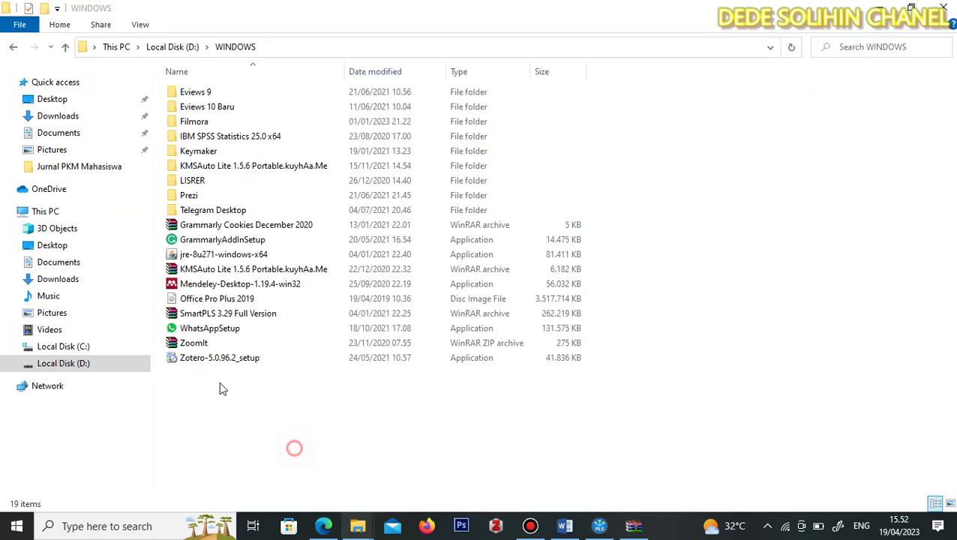
{"action": "left_click", "coordinate": [107, 364]}
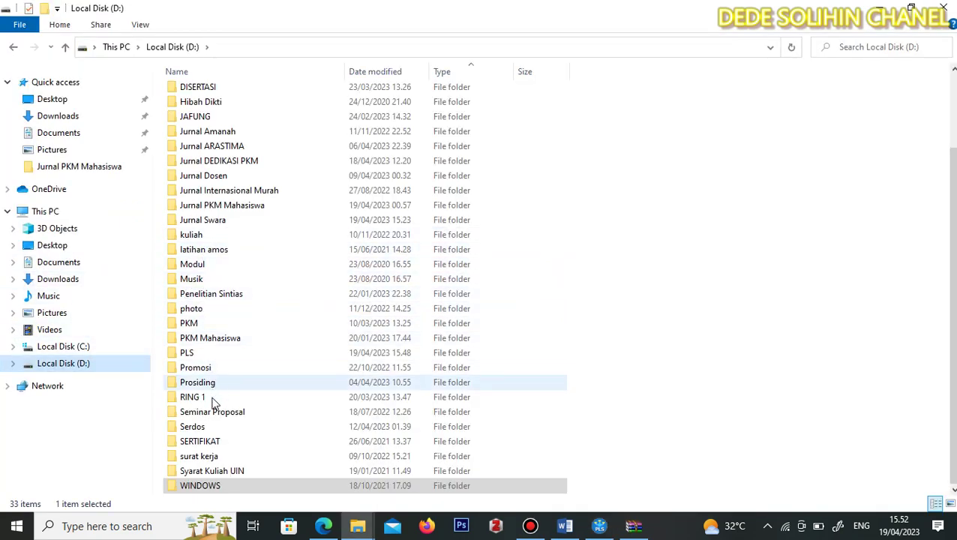
{"action": "left_click", "coordinate": [193, 354]}
{"action": "double_click", "coordinate": [193, 353]}
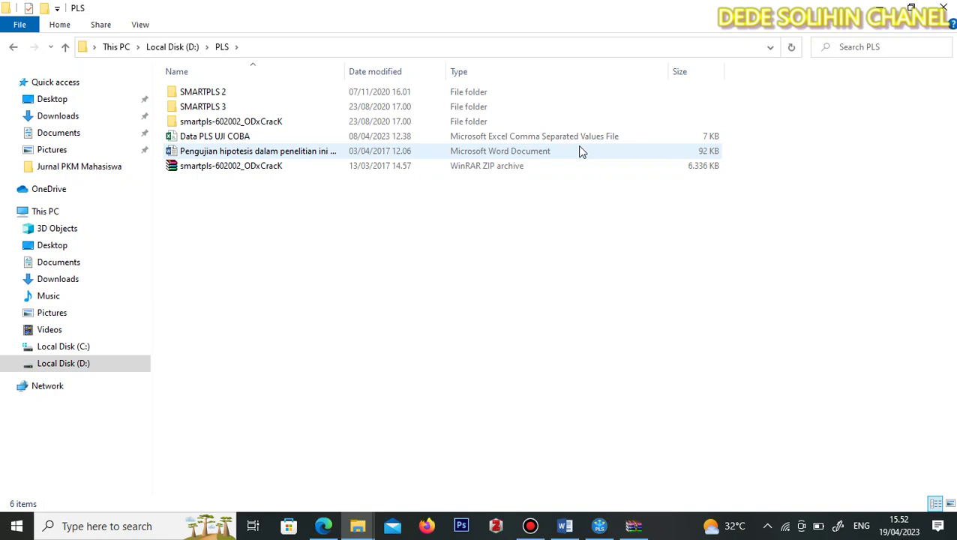
- Switch to SmartPLS and create a new project named COBA PLS
{"action": "left_click", "coordinate": [600, 526]}
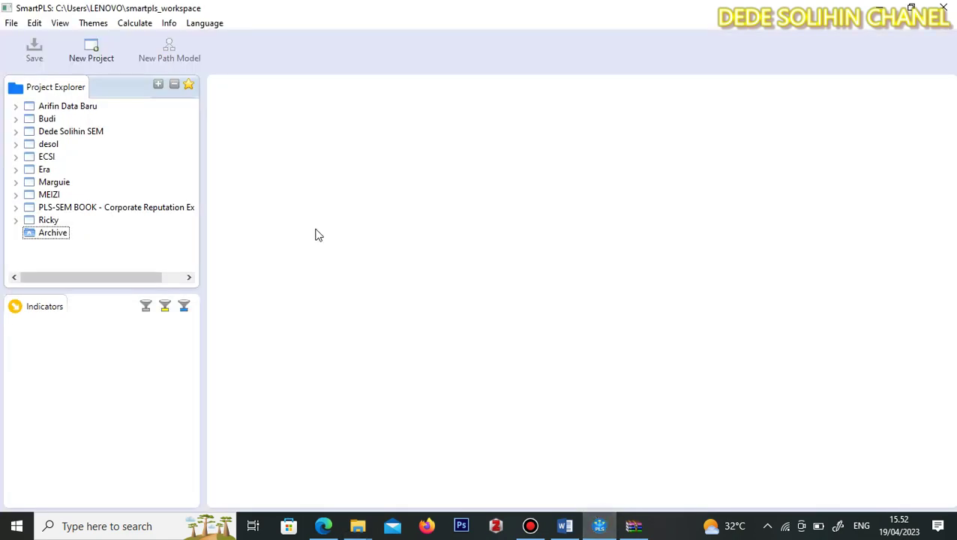
{"action": "left_click", "coordinate": [11, 24]}
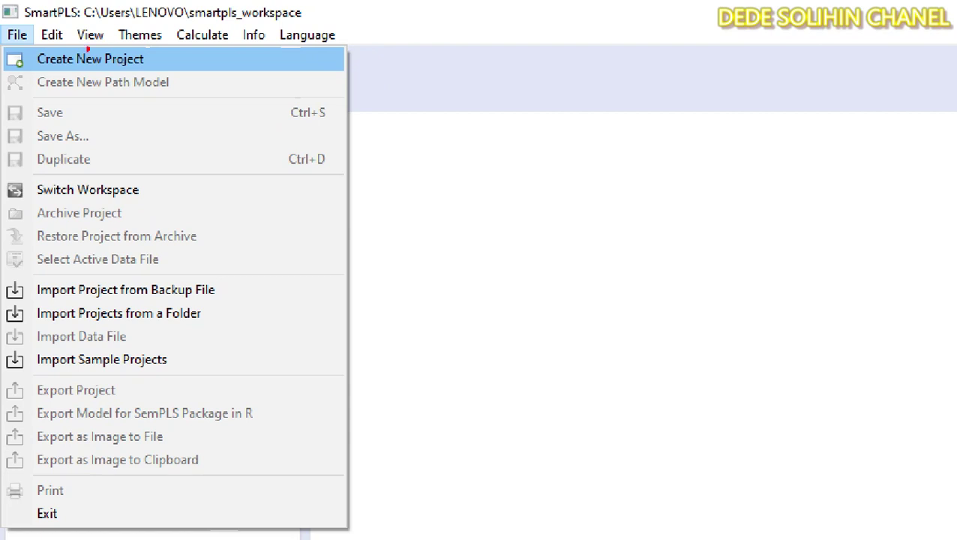
{"action": "mouse_move", "coordinate": [39, 44]}
{"action": "left_mouse_down"}
{"action": "mouse_move", "coordinate": [148, 46]}
{"action": "mouse_move", "coordinate": [154, 78]}
{"action": "mouse_move", "coordinate": [32, 74]}
{"action": "mouse_move", "coordinate": [42, 46]}
{"action": "left_mouse_up"}
{"action": "mouse_move", "coordinate": [2, 15]}
{"action": "left_mouse_down"}
{"action": "mouse_move", "coordinate": [18, 14]}
{"action": "mouse_move", "coordinate": [34, 45]}
{"action": "mouse_move", "coordinate": [4, 50]}
{"action": "mouse_move", "coordinate": [2, 21]}
{"action": "left_mouse_up"}
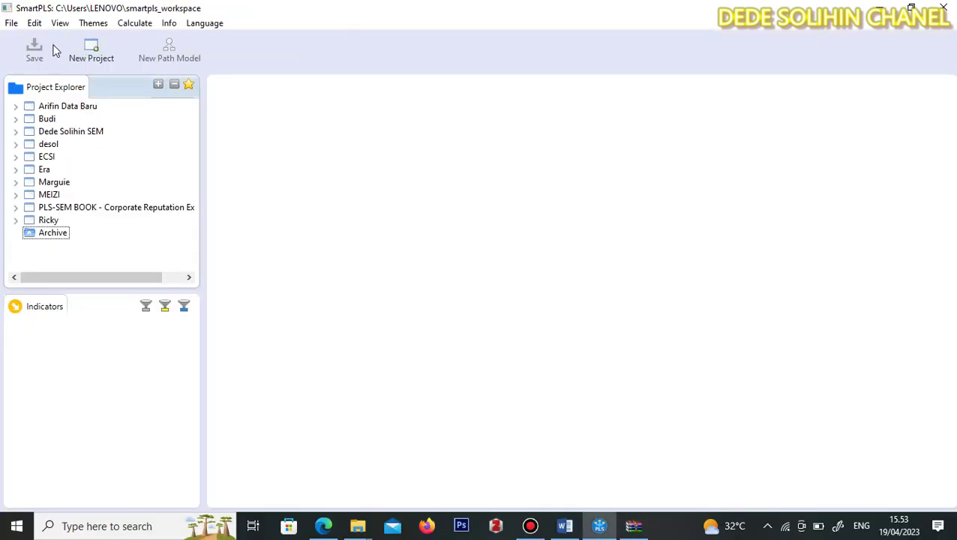
{"action": "left_click", "coordinate": [90, 50]}
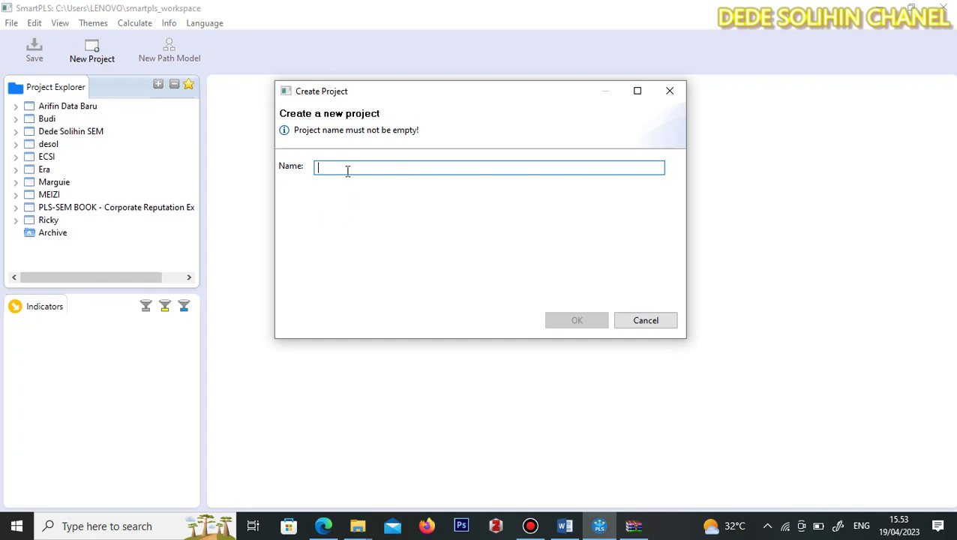
{"action": "type", "text": "COBA"}
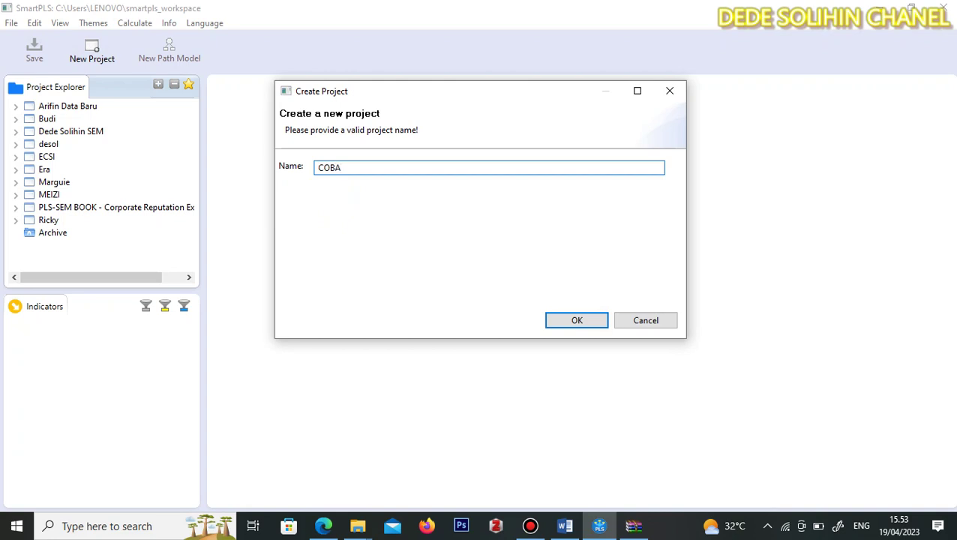
{"action": "type", "text": " PLS"}
{"action": "left_click", "coordinate": [575, 321]}
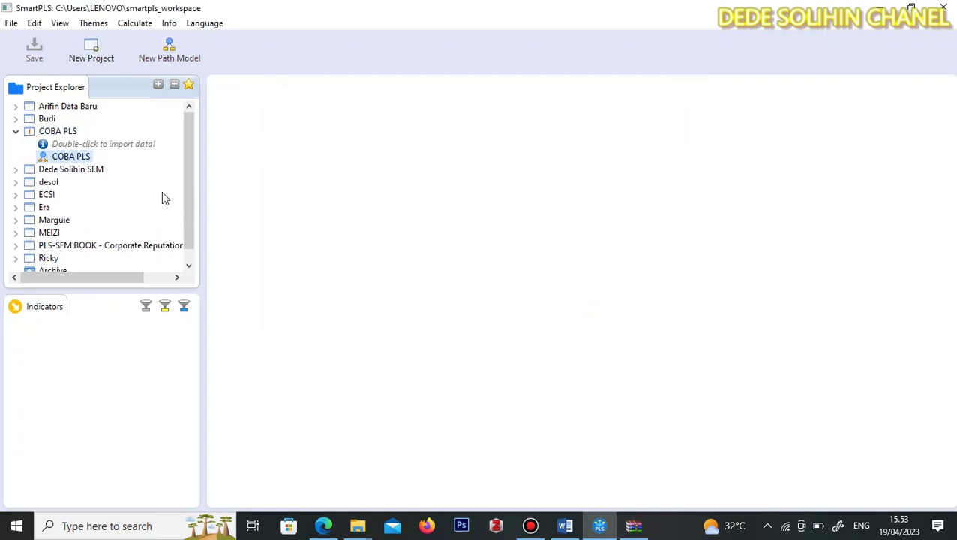
- Import the Data PLS UJI COBA file from the PLS folder on Local Disk (D:) into the COBA PLS project, keeping the suggested name
{"action": "double_click", "coordinate": [89, 146]}
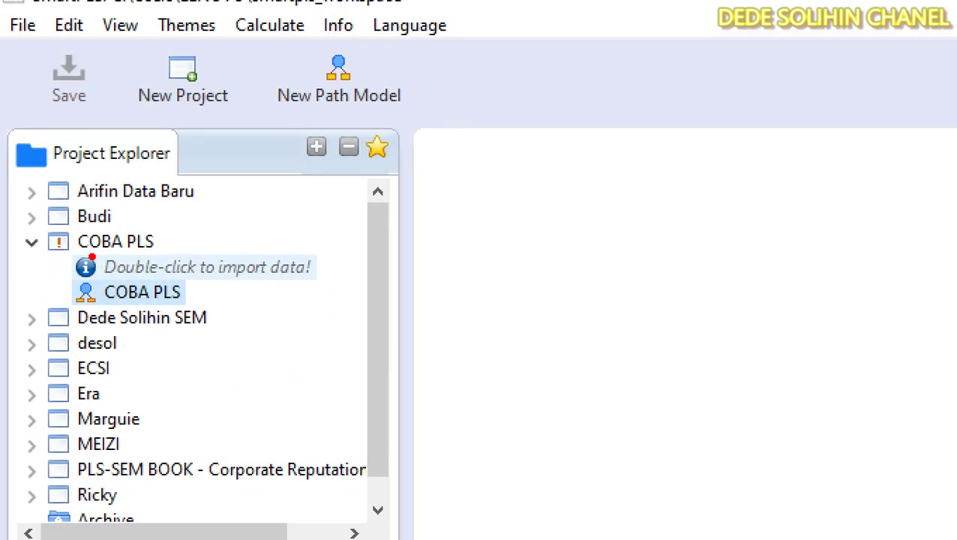
{"action": "left_click_drag", "start_coordinate": [49, 136], "coordinate": [81, 134]}
{"action": "mouse_move", "coordinate": [163, 244]}
{"action": "left_mouse_down"}
{"action": "mouse_move", "coordinate": [356, 259]}
{"action": "mouse_move", "coordinate": [181, 287]}
{"action": "mouse_move", "coordinate": [90, 262]}
{"action": "mouse_move", "coordinate": [96, 244]}
{"action": "left_mouse_up"}
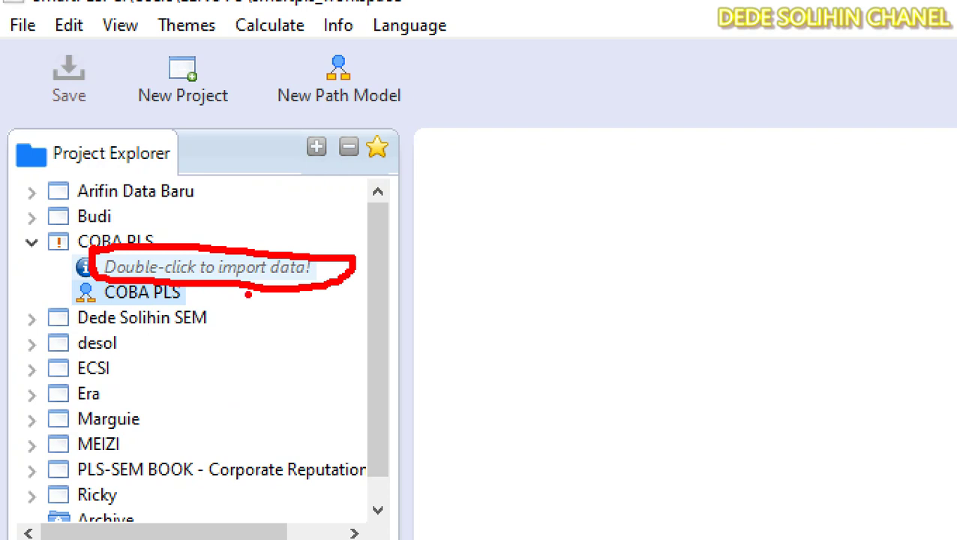
{"action": "left_click", "coordinate": [132, 267]}
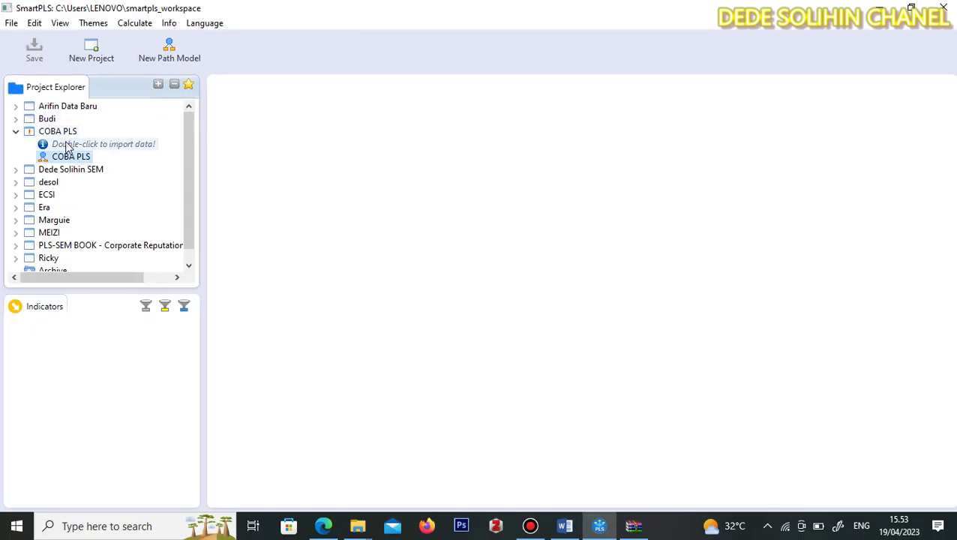
{"action": "double_click", "coordinate": [66, 145]}
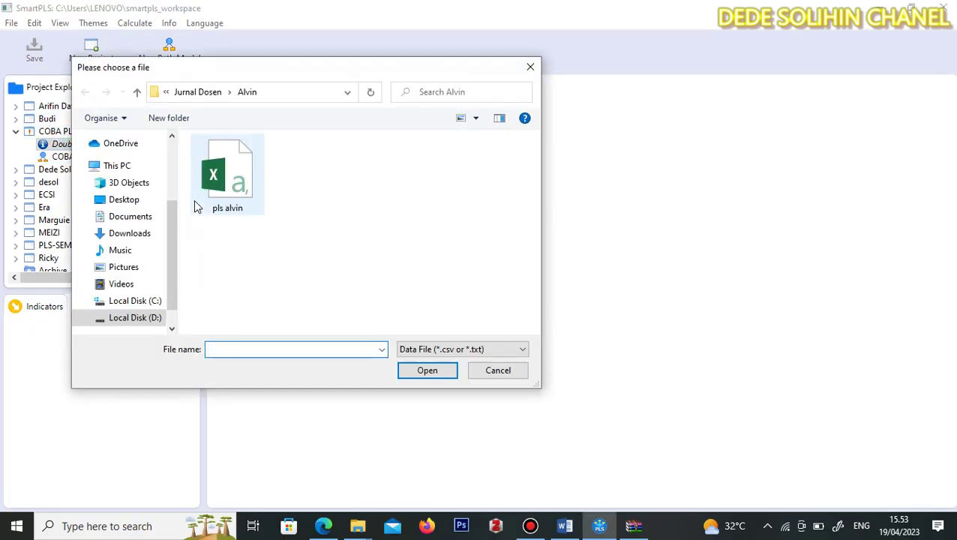
{"action": "left_click", "coordinate": [140, 318]}
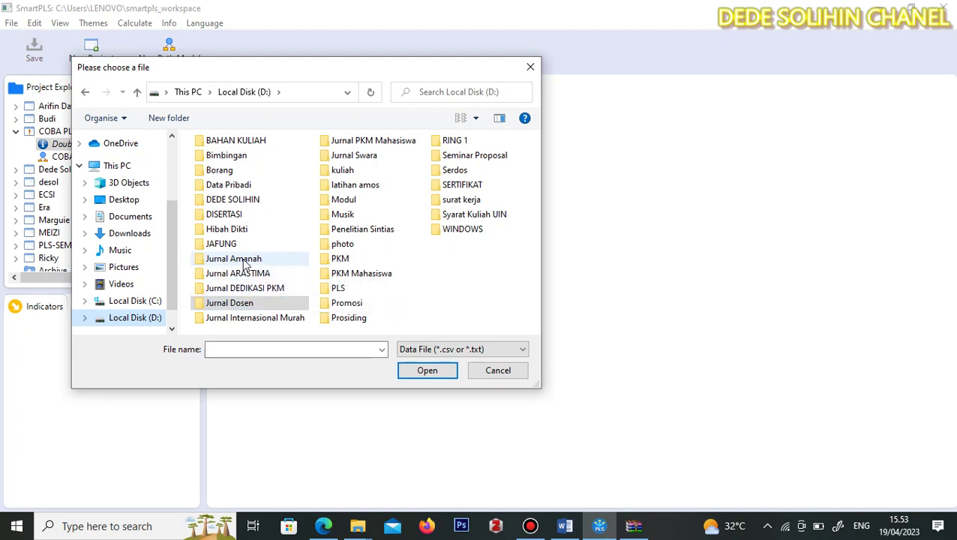
{"action": "double_click", "coordinate": [355, 288]}
{"action": "left_click", "coordinate": [249, 204]}
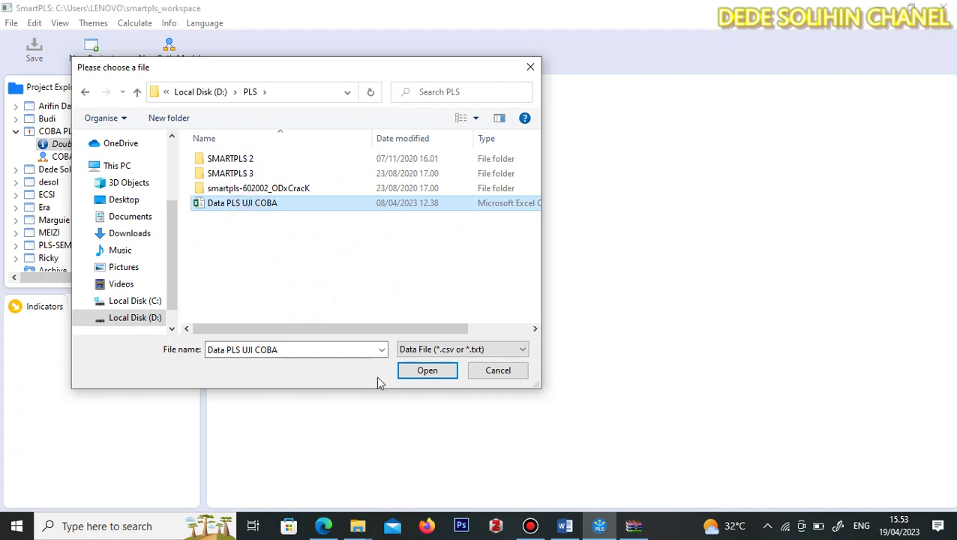
{"action": "left_click", "coordinate": [411, 369]}
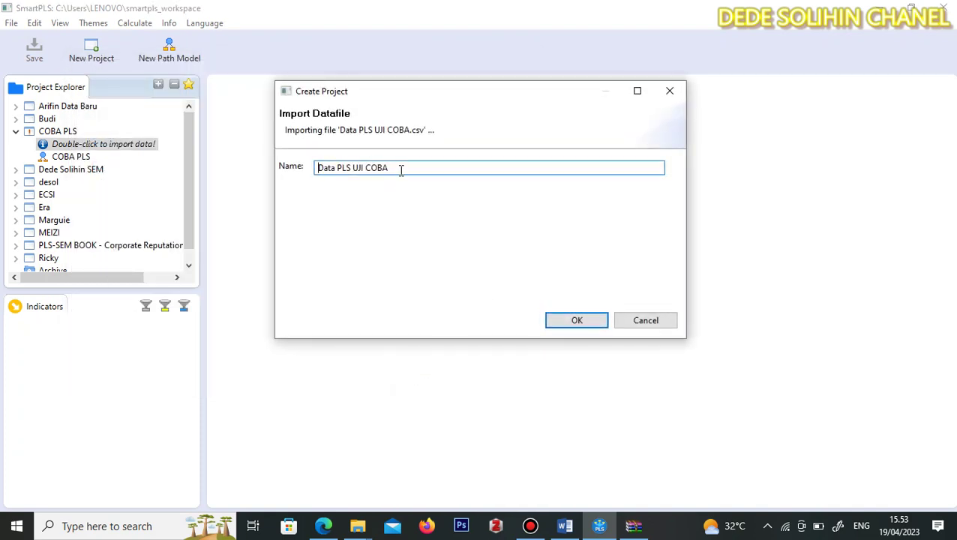
{"action": "left_click", "coordinate": [590, 322]}
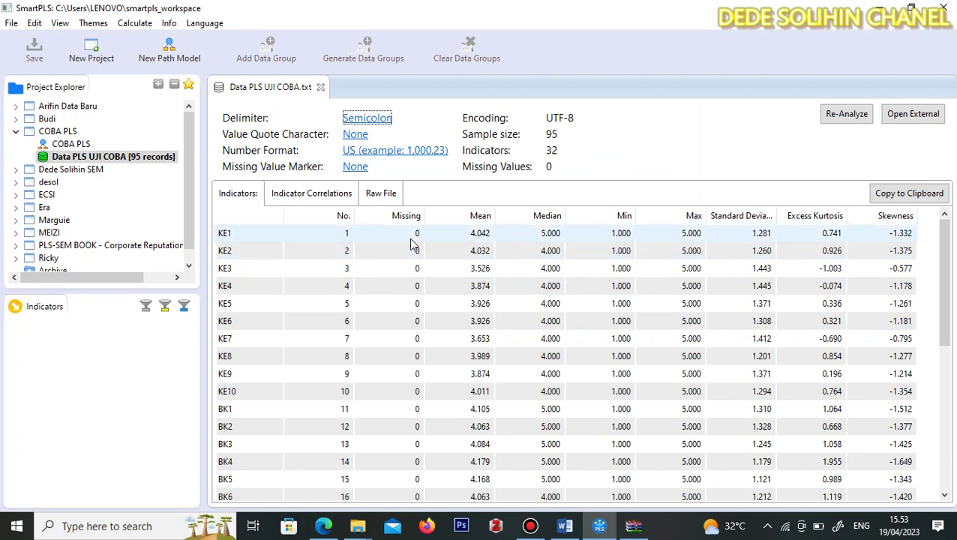
- Look through the imported indicator statistics and open the COBA PLS path model for editing
{"action": "scroll", "coordinate": [411, 244], "scroll_direction": "down", "scroll_amount": 6}
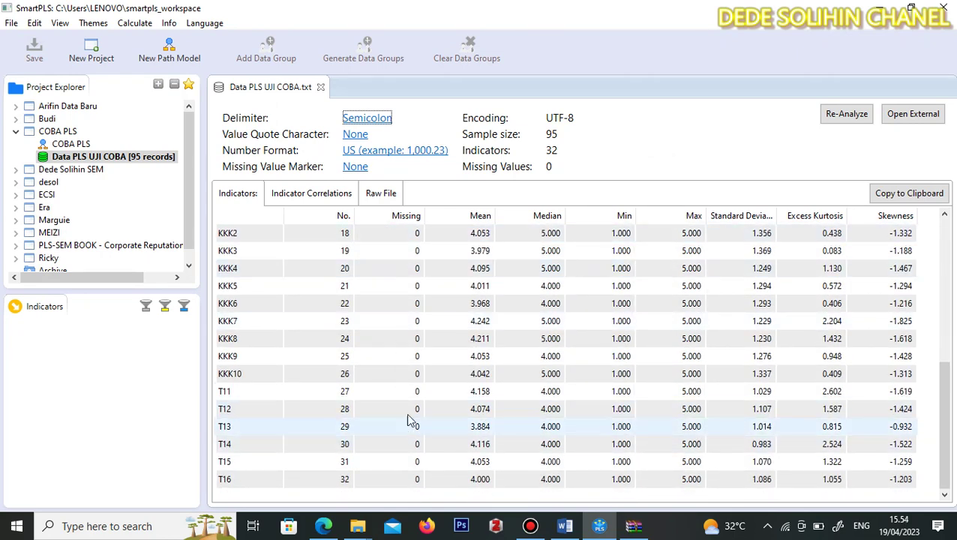
{"action": "scroll", "coordinate": [411, 420], "scroll_direction": "up", "scroll_amount": 6}
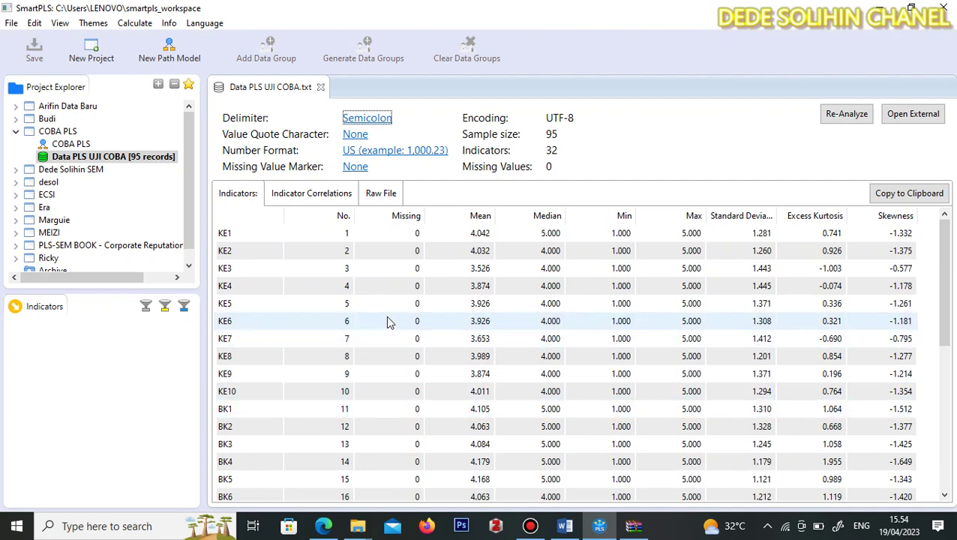
{"action": "left_click", "coordinate": [75, 145]}
{"action": "double_click", "coordinate": [81, 147]}
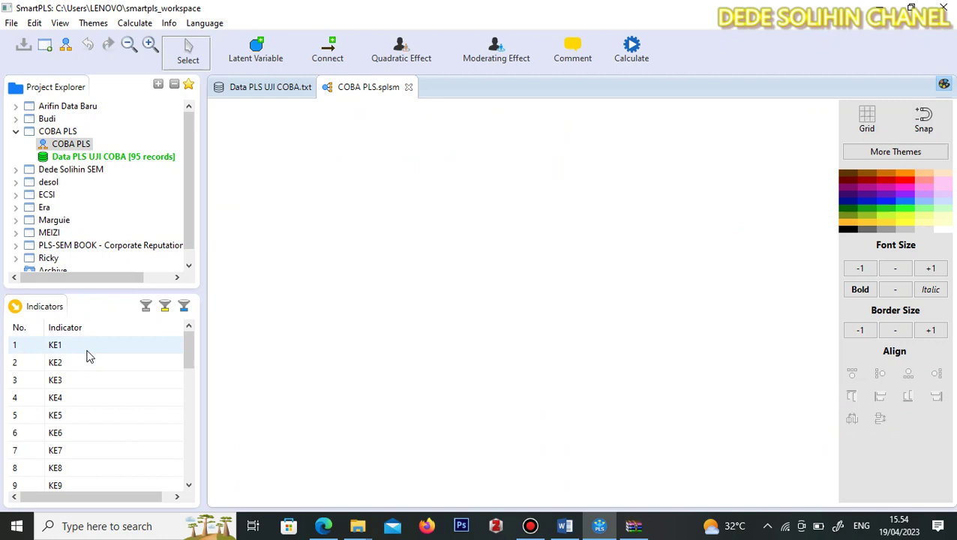
- Examine the conceptual framework in the Word document and match its variables to the KE, BK, KKK and TI indicators in SmartPLS
{"action": "left_click", "coordinate": [565, 526]}
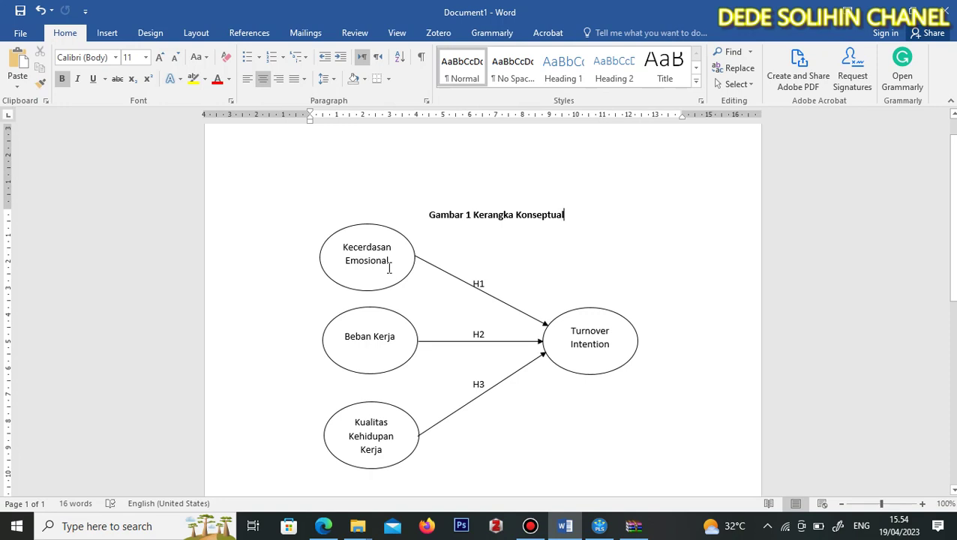
{"action": "left_click", "coordinate": [598, 526]}
{"action": "scroll", "coordinate": [91, 379], "scroll_direction": "down", "scroll_amount": 3}
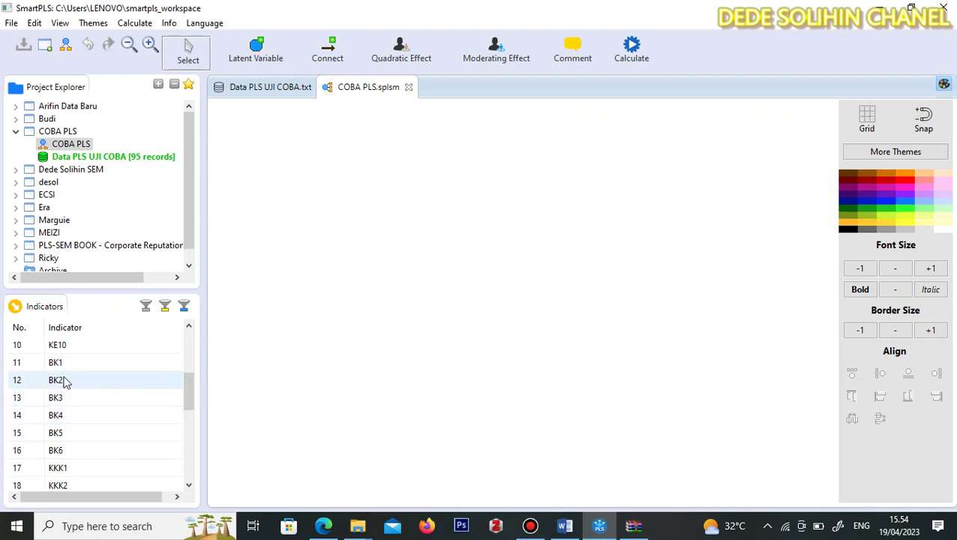
{"action": "left_click", "coordinate": [565, 526]}
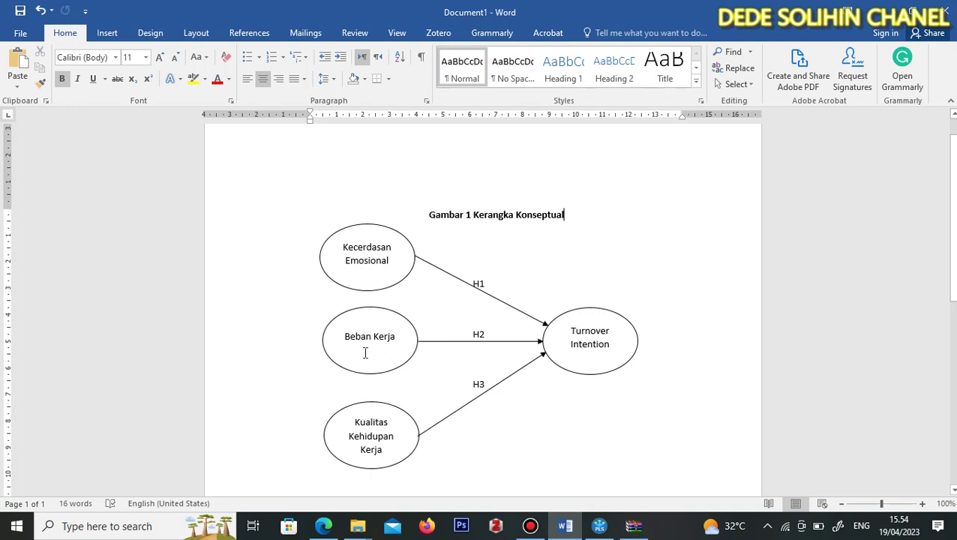
{"action": "scroll", "coordinate": [366, 353], "scroll_direction": "down", "scroll_amount": 1}
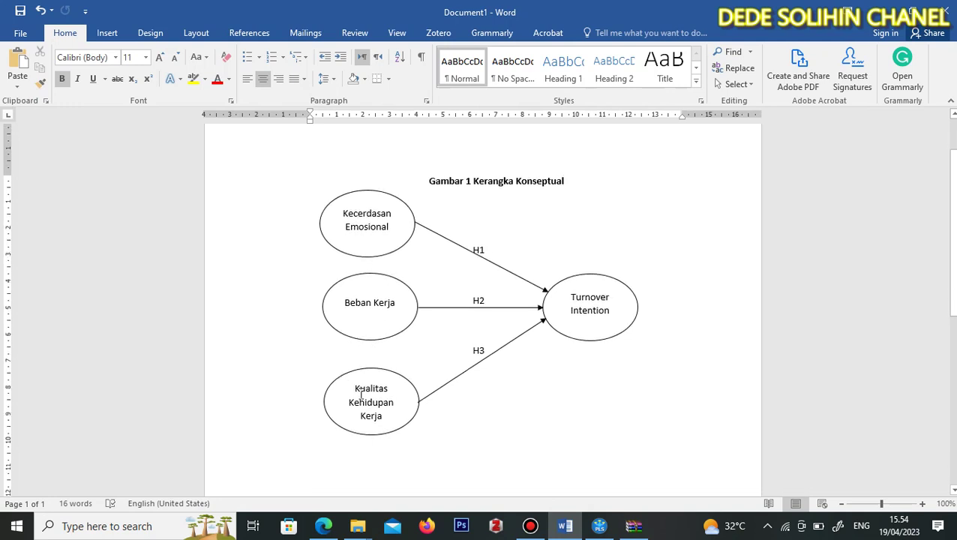
{"action": "left_click", "coordinate": [599, 528]}
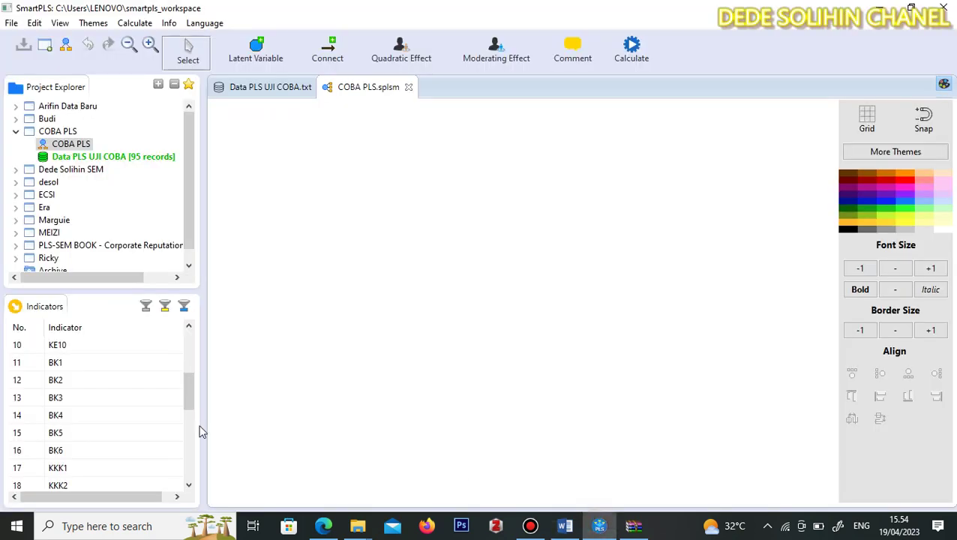
{"action": "scroll", "coordinate": [126, 405], "scroll_direction": "down", "scroll_amount": 1}
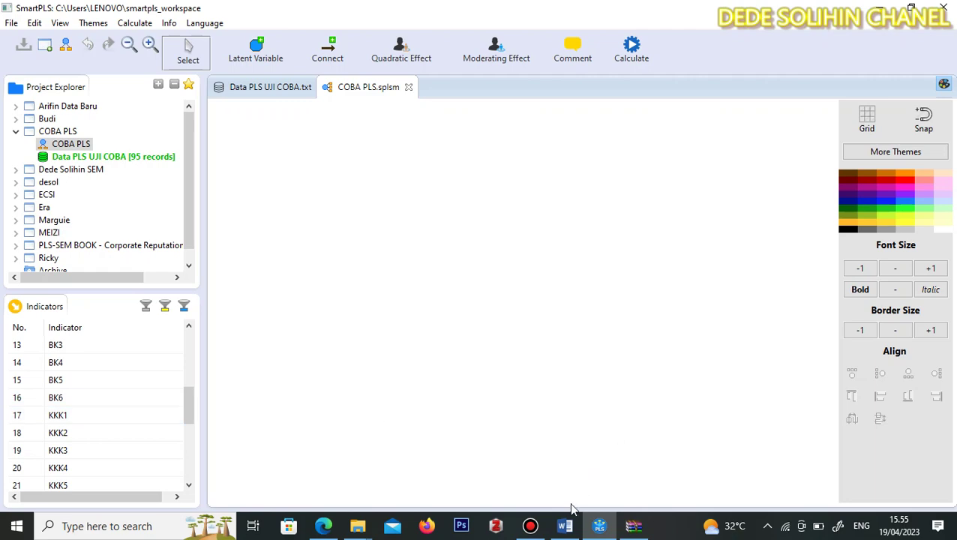
{"action": "left_click", "coordinate": [565, 526]}
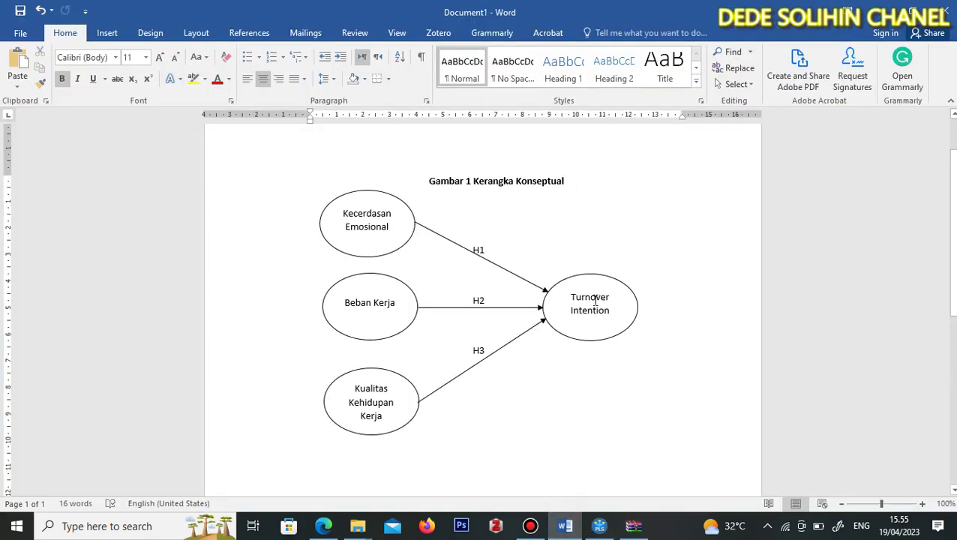
{"action": "left_click", "coordinate": [599, 526]}
{"action": "scroll", "coordinate": [150, 405], "scroll_direction": "down", "scroll_amount": 2}
{"action": "scroll", "coordinate": [150, 407], "scroll_direction": "down", "scroll_amount": 2}
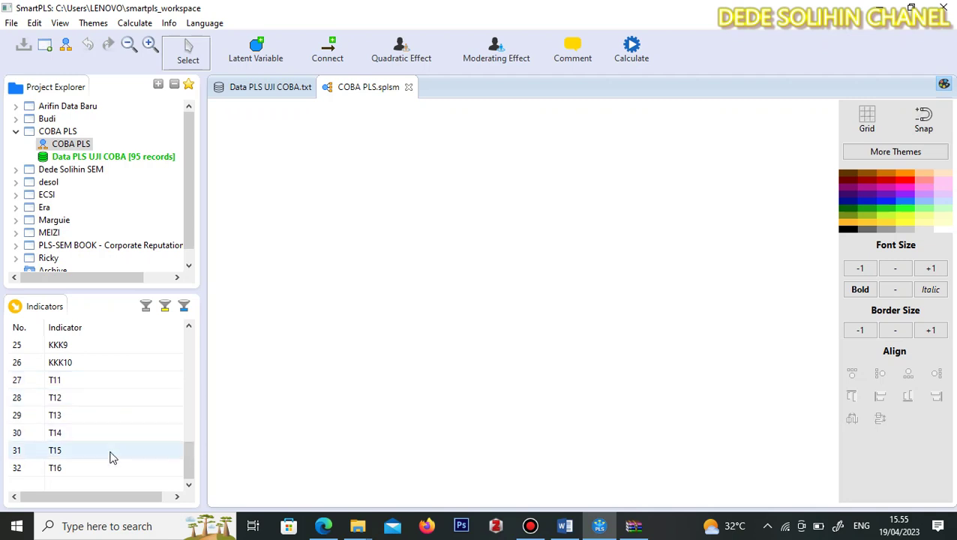
{"action": "scroll", "coordinate": [111, 456], "scroll_direction": "up", "scroll_amount": 8}
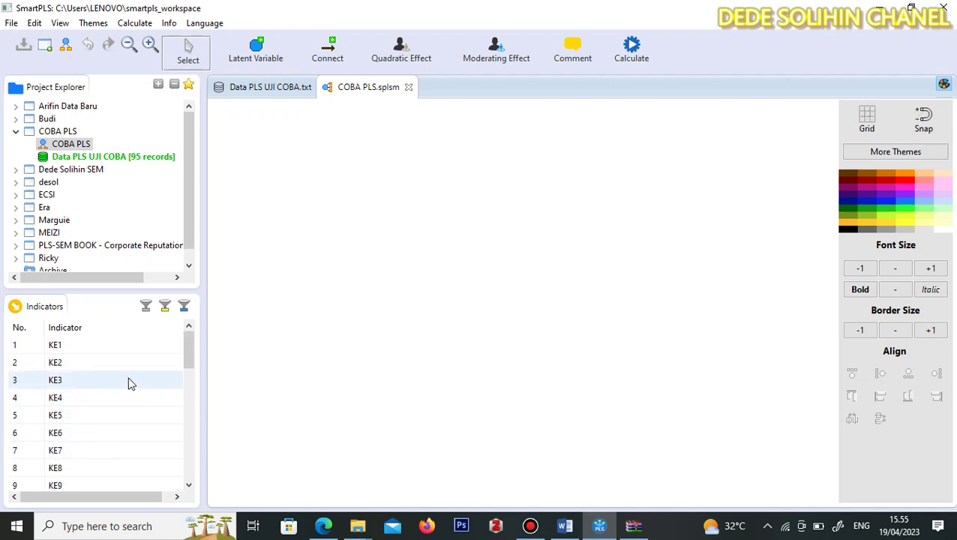
- Add indicators KE1 through KE10 together to the empty model canvas as one latent variable
{"action": "left_click", "coordinate": [109, 353]}
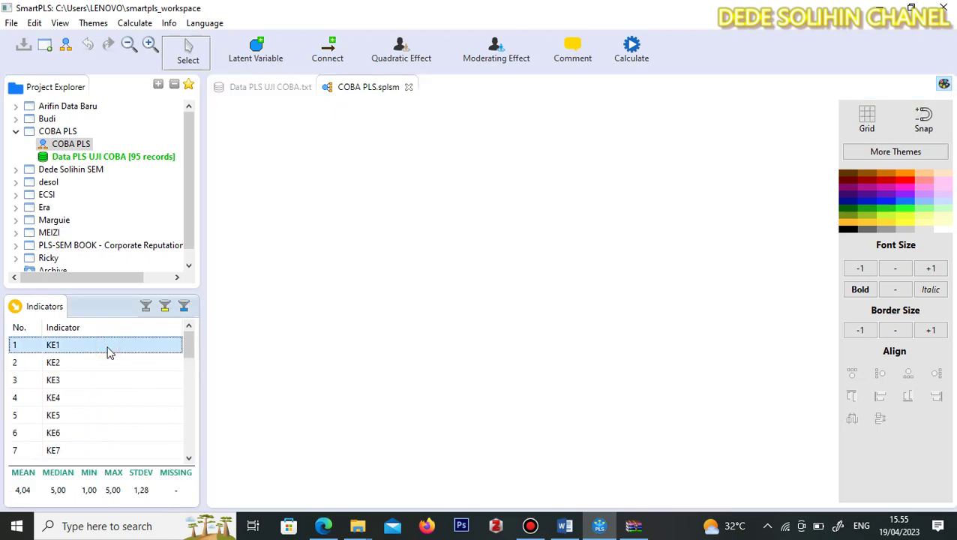
{"action": "left_click", "coordinate": [565, 526]}
{"action": "left_click", "coordinate": [567, 528]}
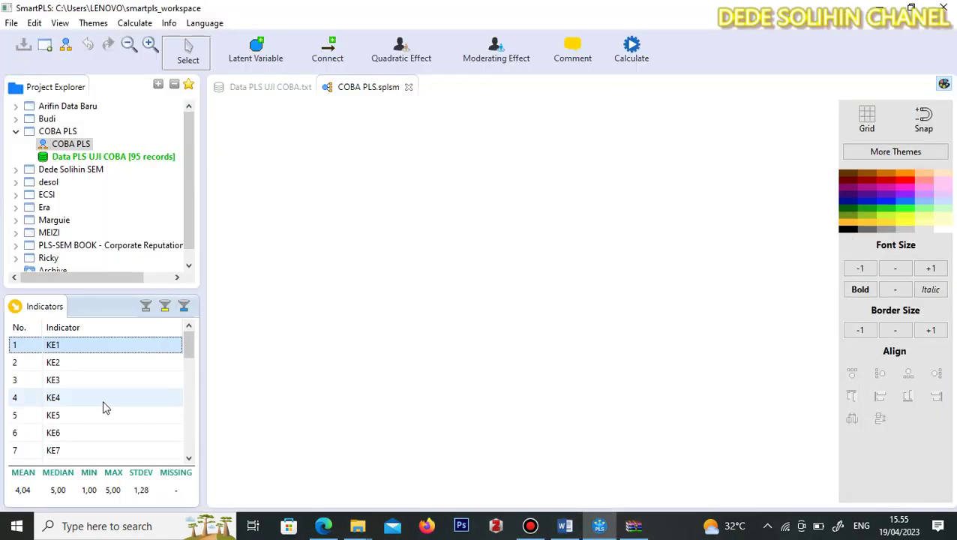
{"action": "scroll", "coordinate": [103, 400], "scroll_direction": "down", "scroll_amount": 2}
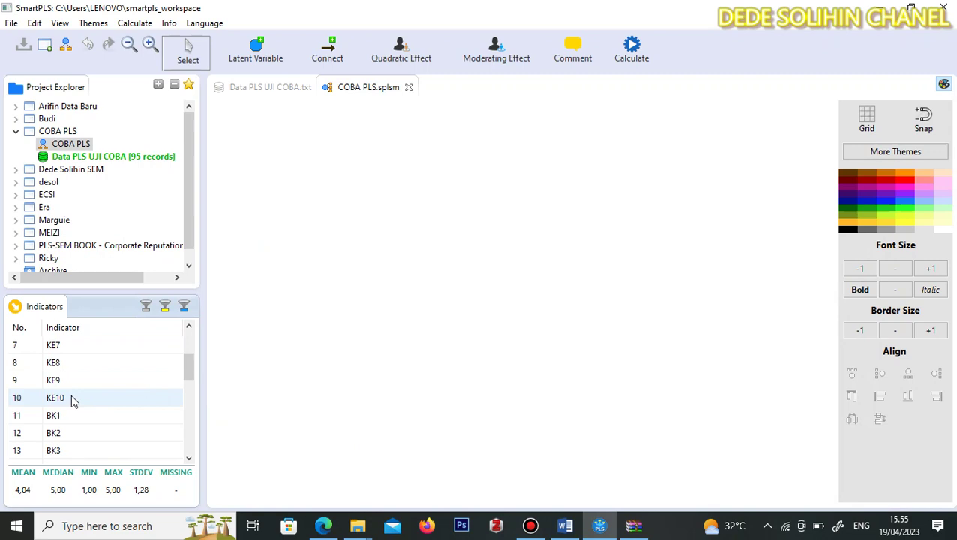
{"action": "left_click", "coordinate": [72, 399], "text": "shift"}
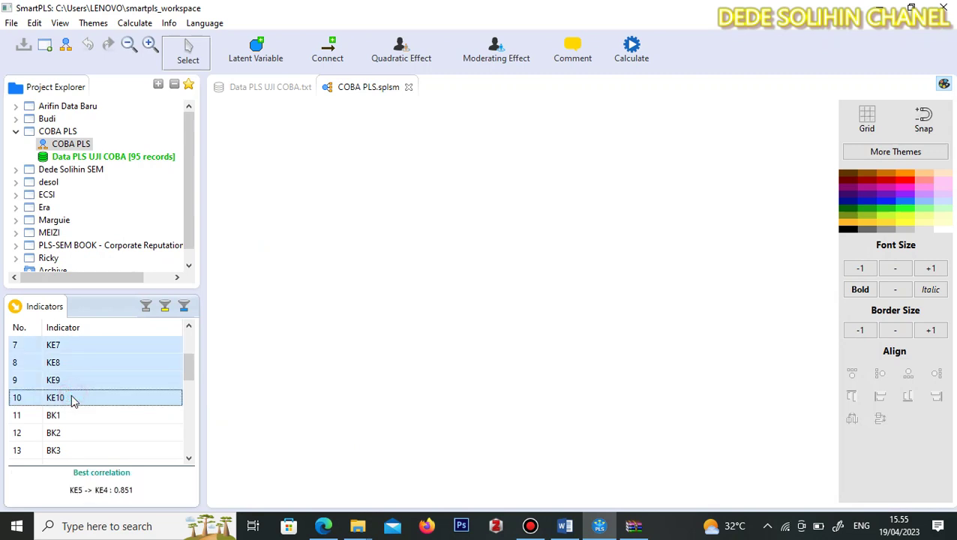
{"action": "scroll", "coordinate": [71, 394], "scroll_direction": "up", "scroll_amount": 2}
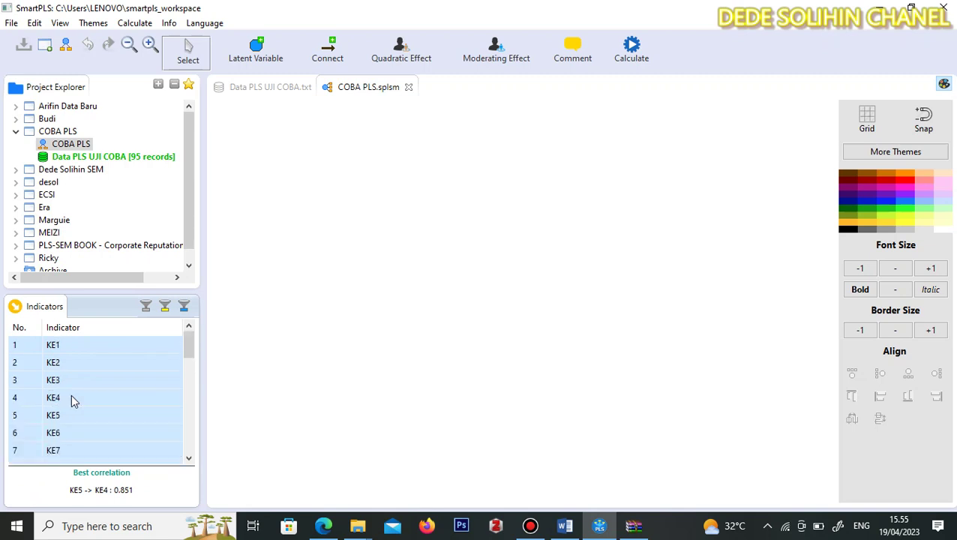
{"action": "scroll", "coordinate": [114, 393], "scroll_direction": "down", "scroll_amount": 2}
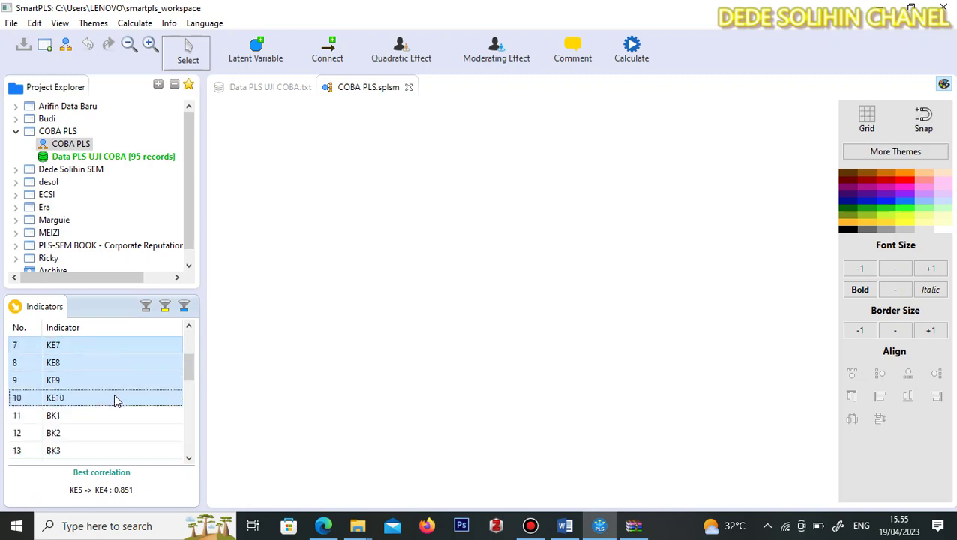
{"action": "mouse_move", "coordinate": [84, 362]}
{"action": "left_mouse_down"}
{"action": "mouse_move", "coordinate": [103, 366]}
{"action": "mouse_move", "coordinate": [342, 216]}
{"action": "mouse_move", "coordinate": [363, 184]}
{"action": "left_mouse_up"}
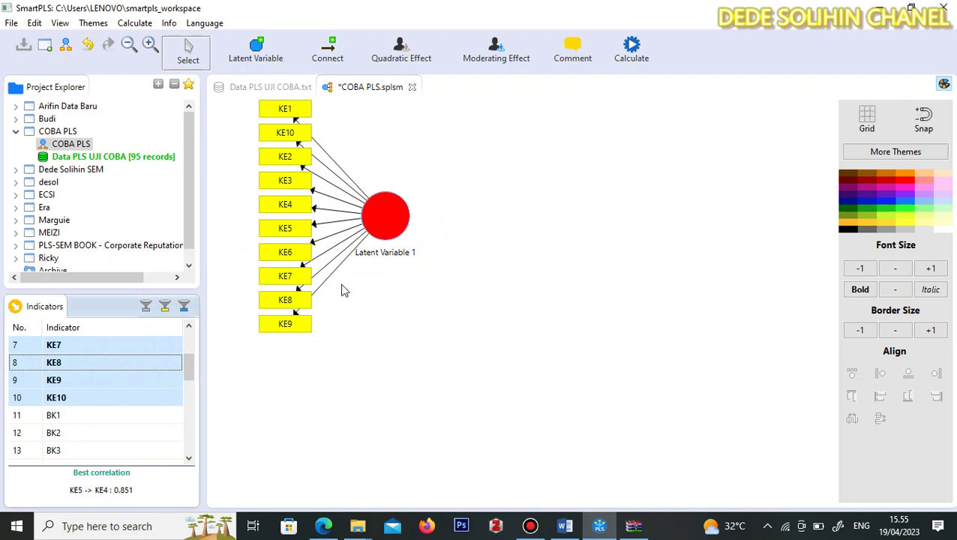
- Shift the KE latent variable with its indicators slightly to the right on the canvas
{"action": "left_click", "coordinate": [388, 219]}
{"action": "mouse_move", "coordinate": [403, 235]}
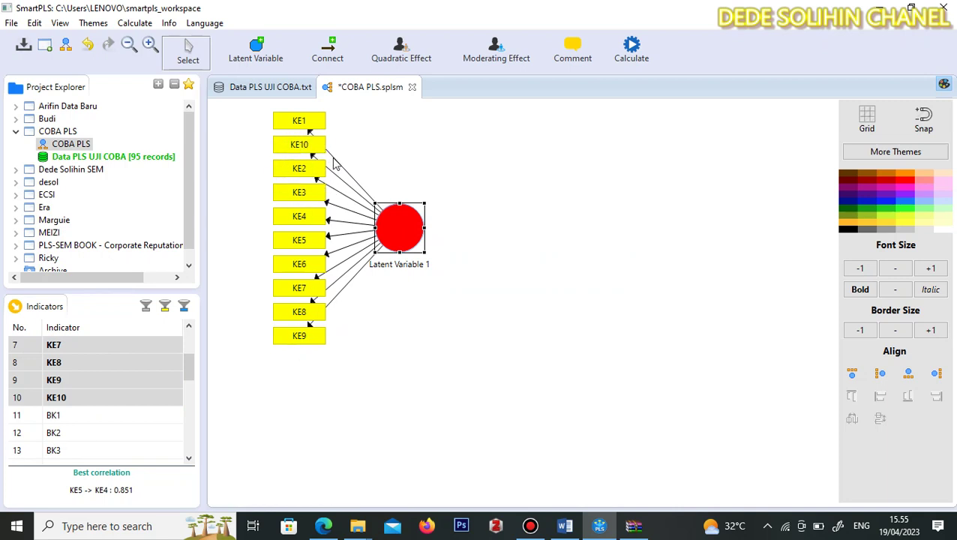
{"action": "left_click", "coordinate": [128, 45]}
{"action": "left_click", "coordinate": [128, 45]}
{"action": "left_click", "coordinate": [128, 45]}
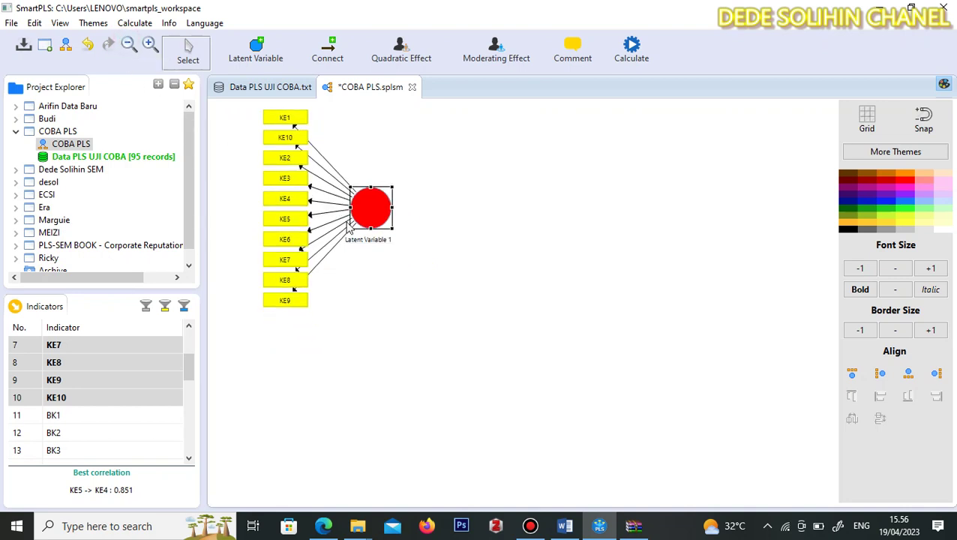
{"action": "left_click_drag", "start_coordinate": [367, 218], "coordinate": [398, 219]}
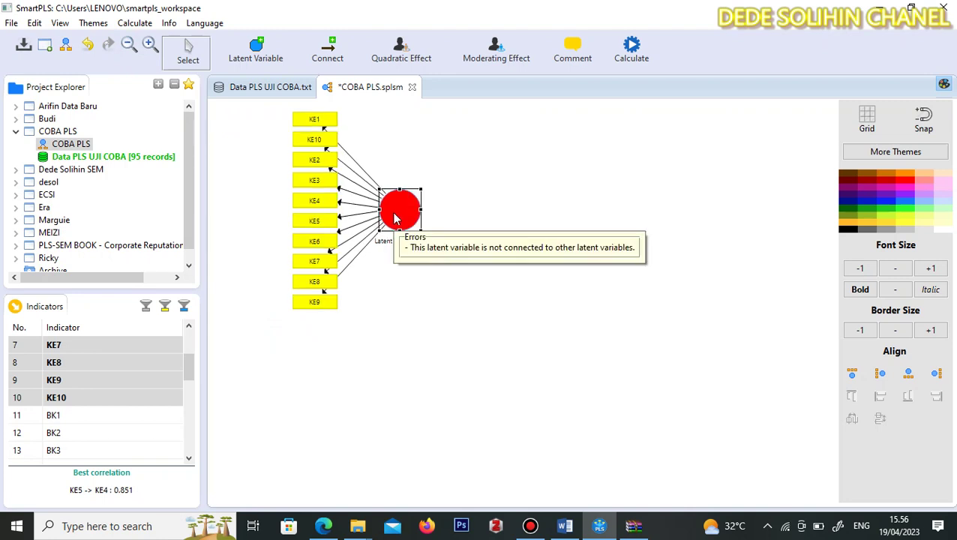
- Add indicators BK1 through BK6 to the model as a second latent variable below the KE construct
{"action": "left_click", "coordinate": [78, 415]}
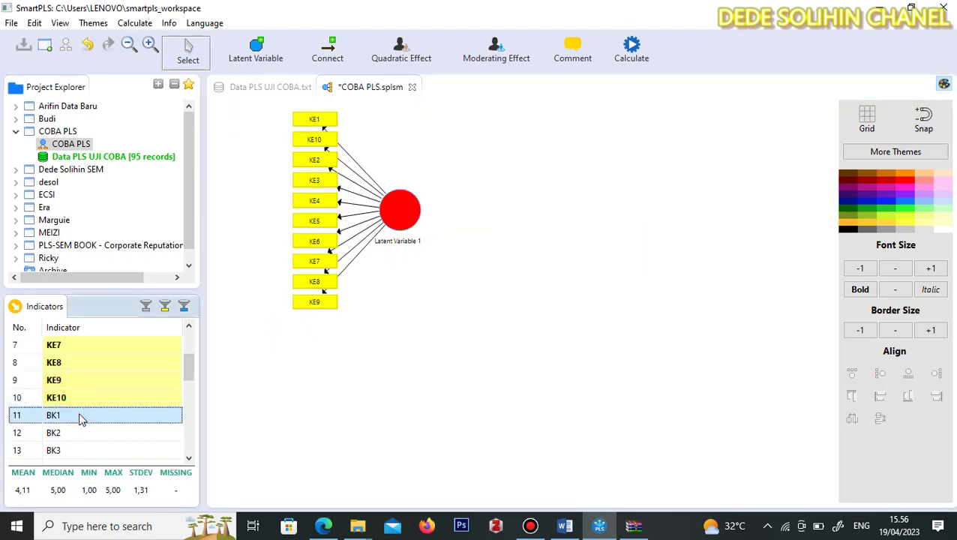
{"action": "scroll", "coordinate": [79, 417], "scroll_direction": "down", "scroll_amount": 1}
{"action": "scroll", "coordinate": [79, 417], "scroll_direction": "down", "scroll_amount": 1}
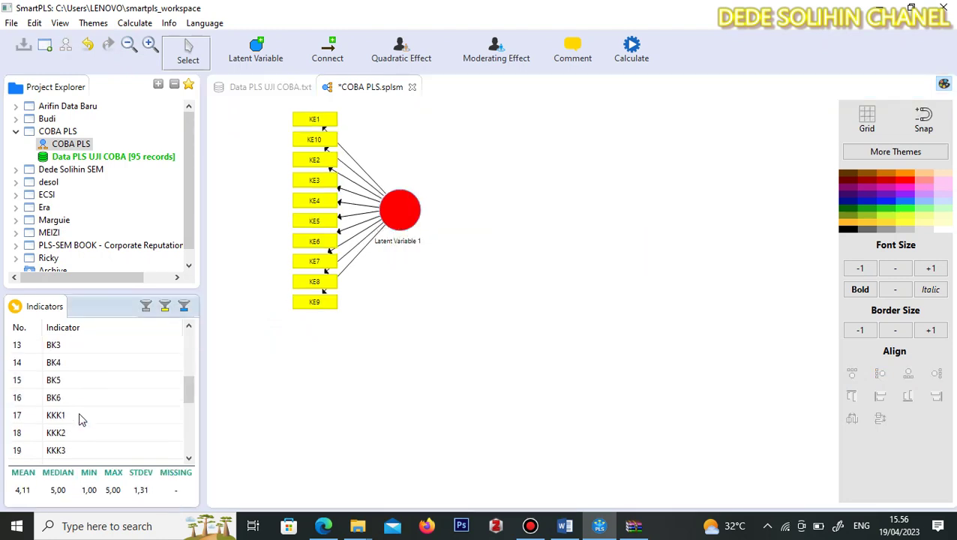
{"action": "left_click", "coordinate": [71, 400], "text": "shift"}
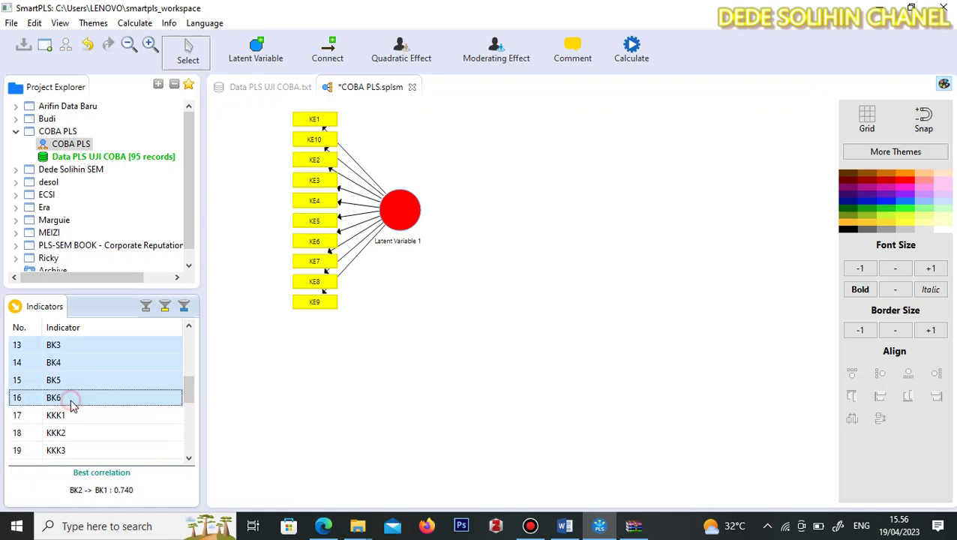
{"action": "scroll", "coordinate": [71, 398], "scroll_direction": "up", "scroll_amount": 1}
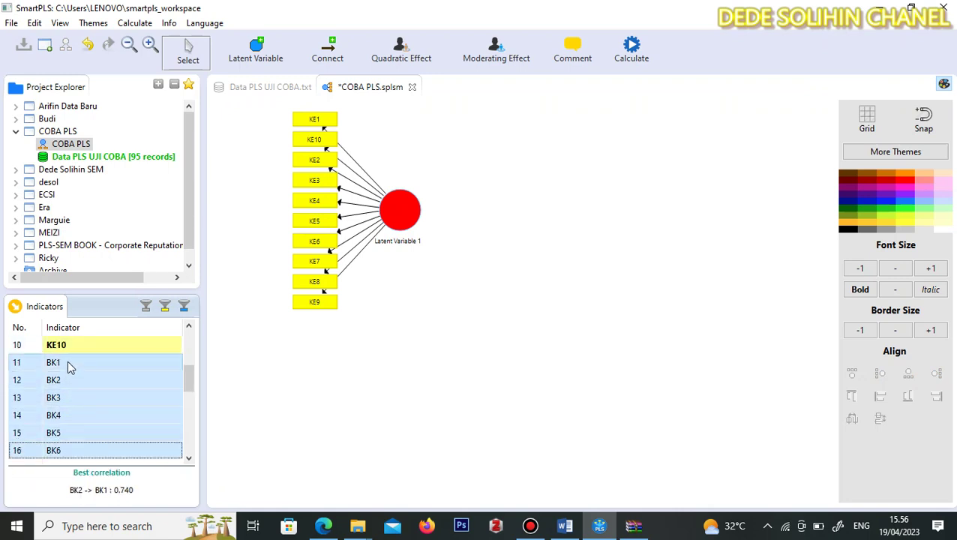
{"action": "left_click_drag", "start_coordinate": [67, 362], "coordinate": [453, 325]}
- Separate the overlapping constructs by moving KE further right and BK to the lower left of it
{"action": "left_click", "coordinate": [407, 216]}
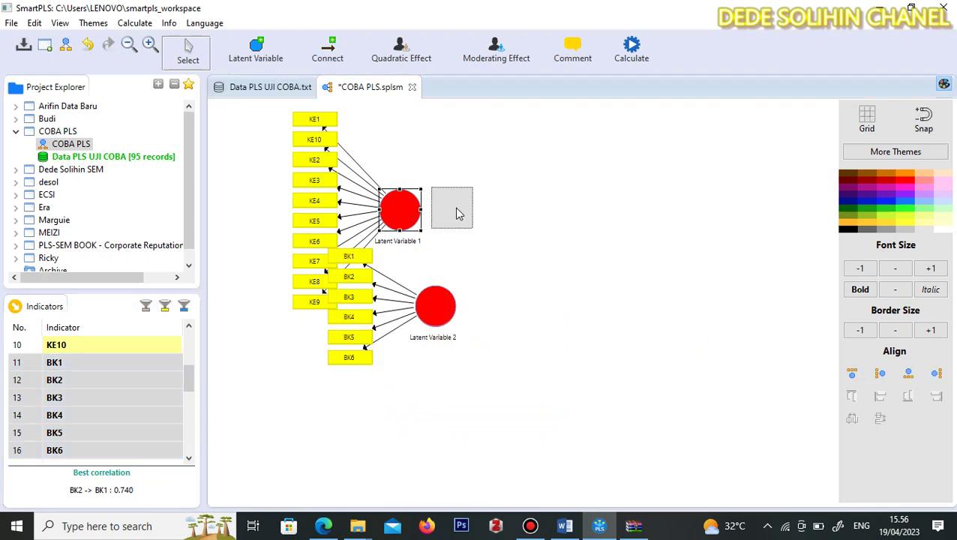
{"action": "left_click_drag", "start_coordinate": [456, 214], "coordinate": [456, 214]}
{"action": "left_click_drag", "start_coordinate": [445, 315], "coordinate": [375, 351]}
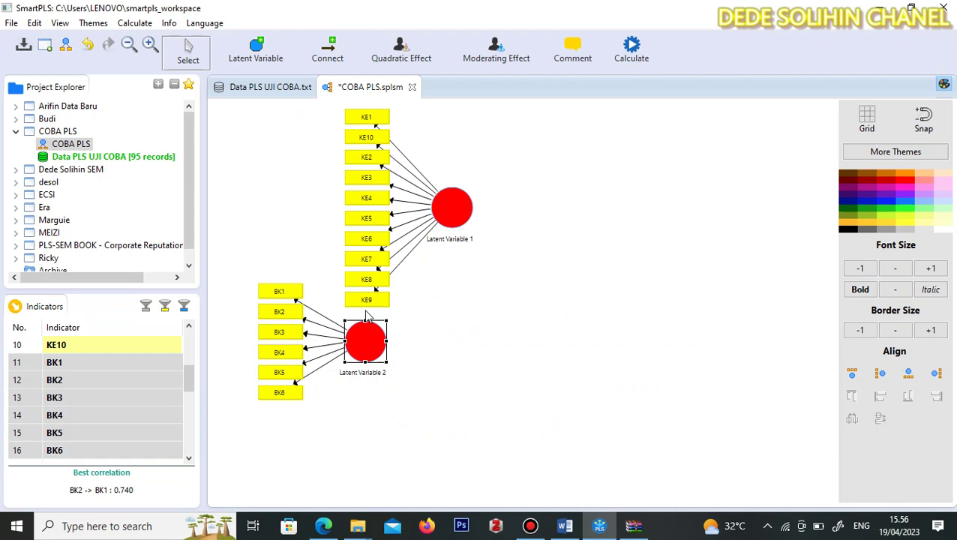
{"action": "left_click", "coordinate": [128, 44]}
{"action": "left_click", "coordinate": [128, 44]}
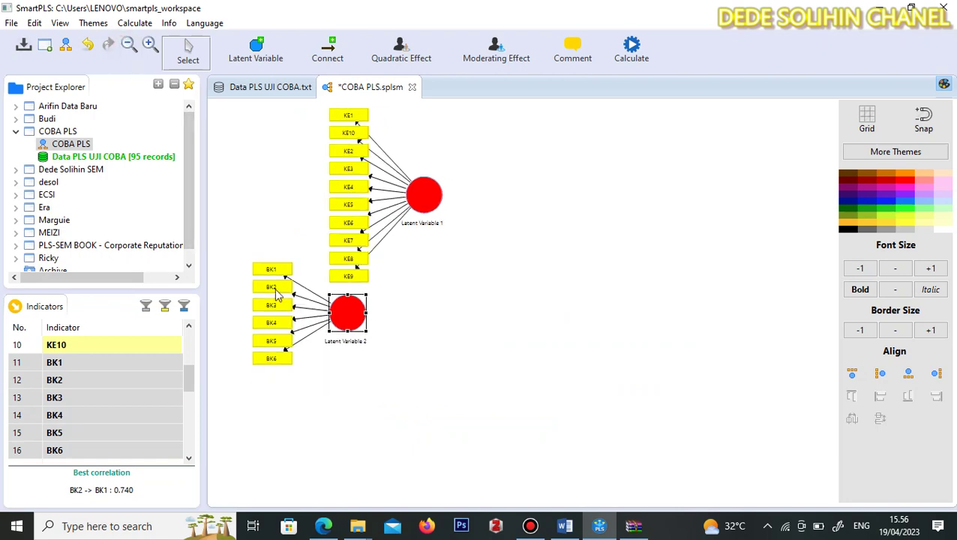
- Add indicators KKK1 through KKK10 to the model as a third latent variable
{"action": "scroll", "coordinate": [115, 382], "scroll_direction": "down", "scroll_amount": 3}
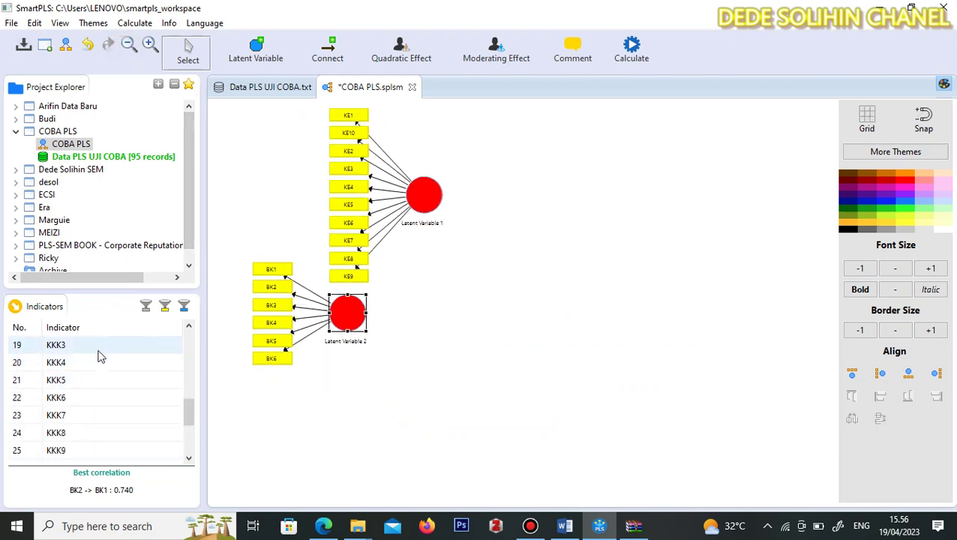
{"action": "scroll", "coordinate": [96, 359], "scroll_direction": "up", "scroll_amount": 1}
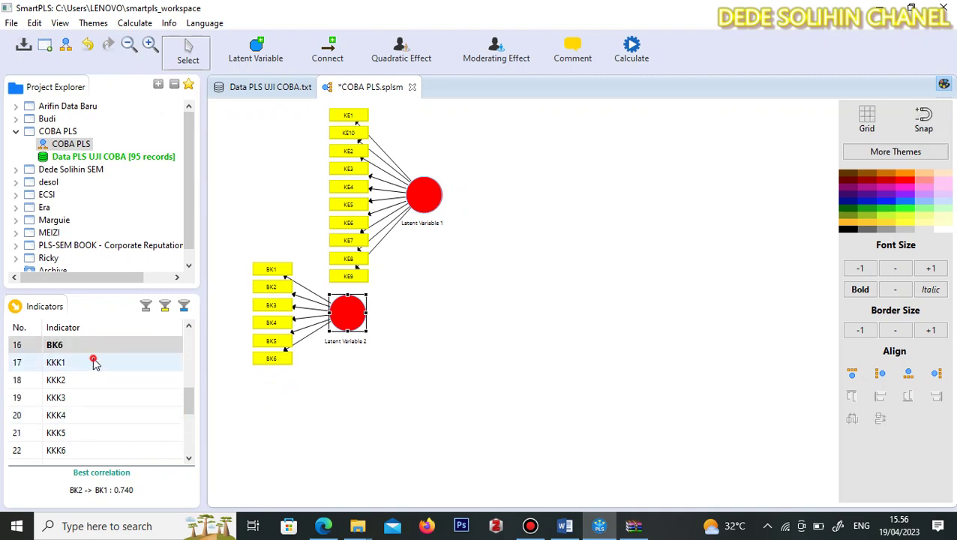
{"action": "left_click", "coordinate": [93, 363]}
{"action": "scroll", "coordinate": [103, 382], "scroll_direction": "down", "scroll_amount": 2}
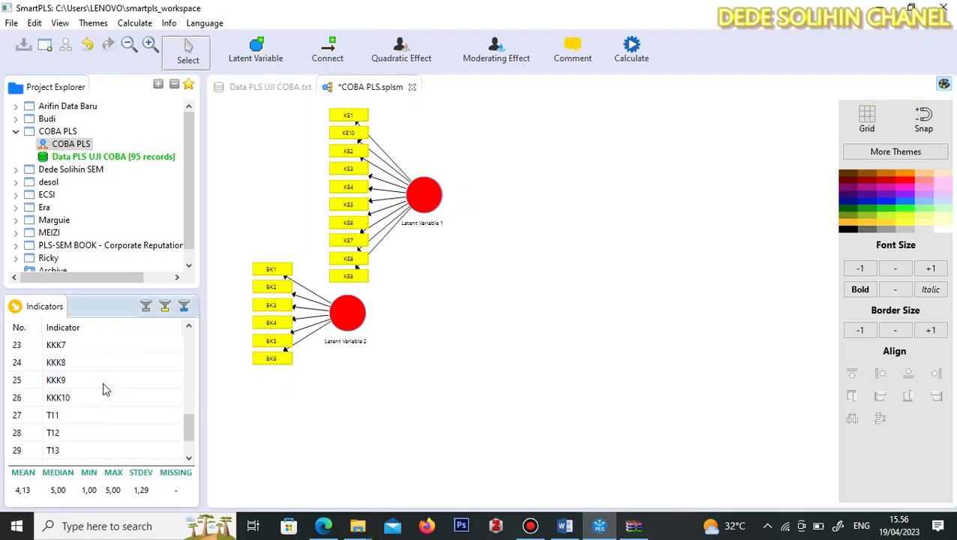
{"action": "left_click", "coordinate": [83, 397], "text": "shift"}
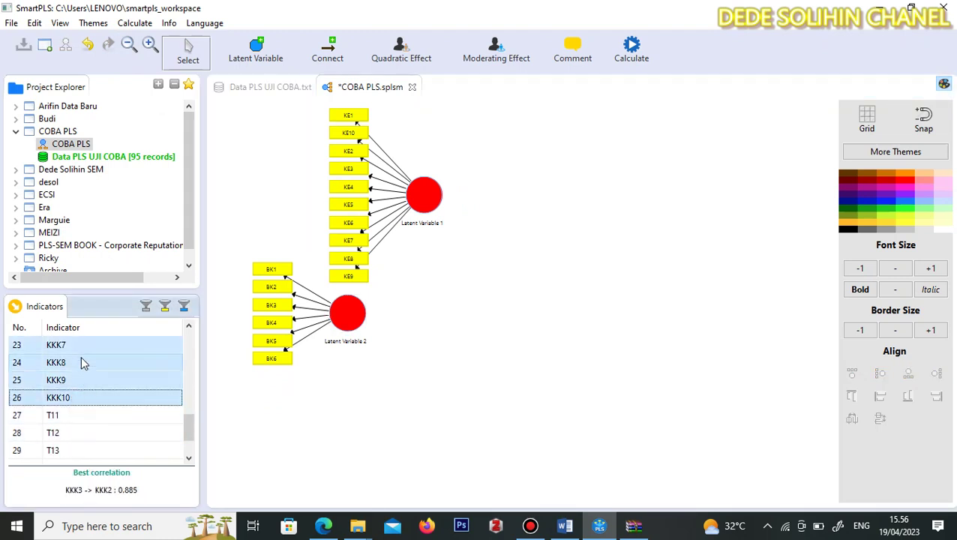
{"action": "left_click_drag", "start_coordinate": [77, 344], "coordinate": [519, 367]}
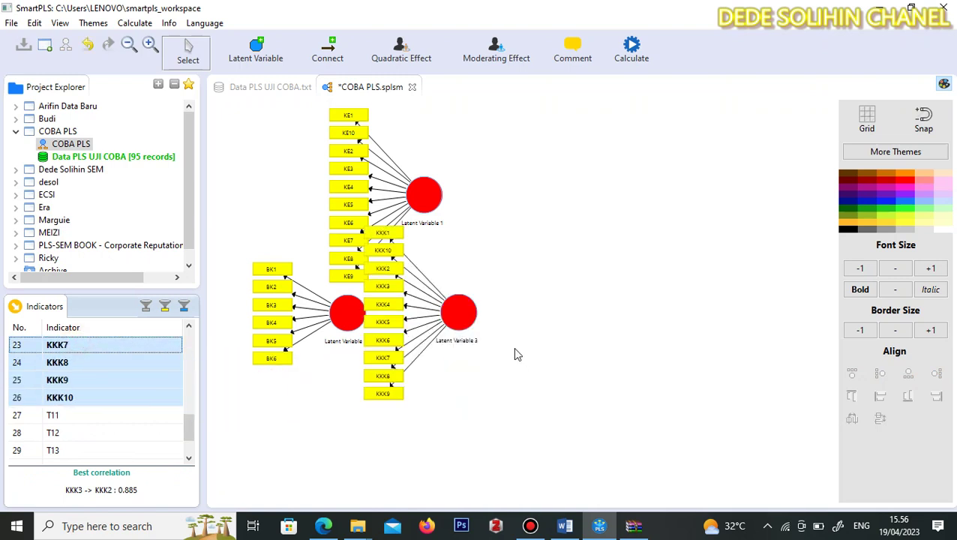
- Move the KKK construct down so that it sits below the KE and BK constructs
{"action": "left_click_drag", "start_coordinate": [462, 319], "coordinate": [455, 400]}
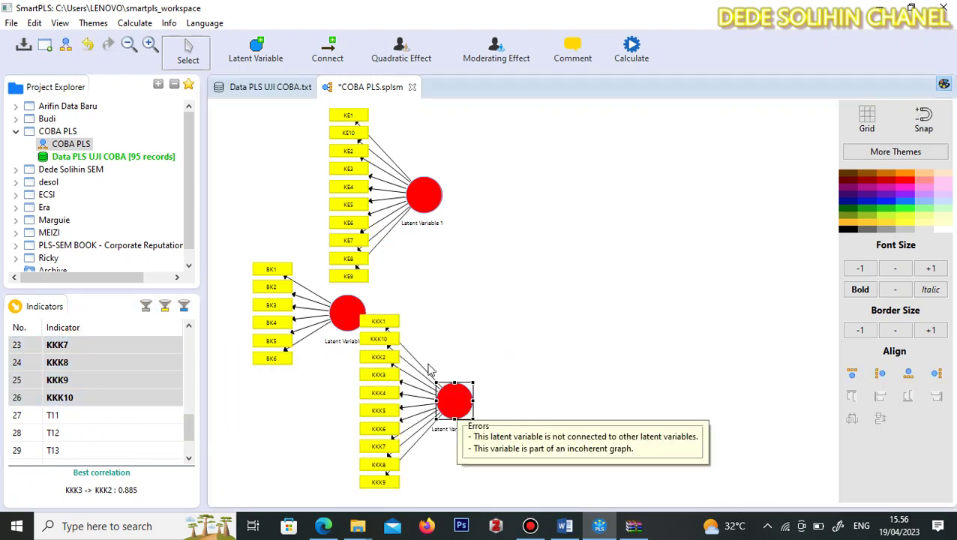
{"action": "left_click", "coordinate": [129, 44]}
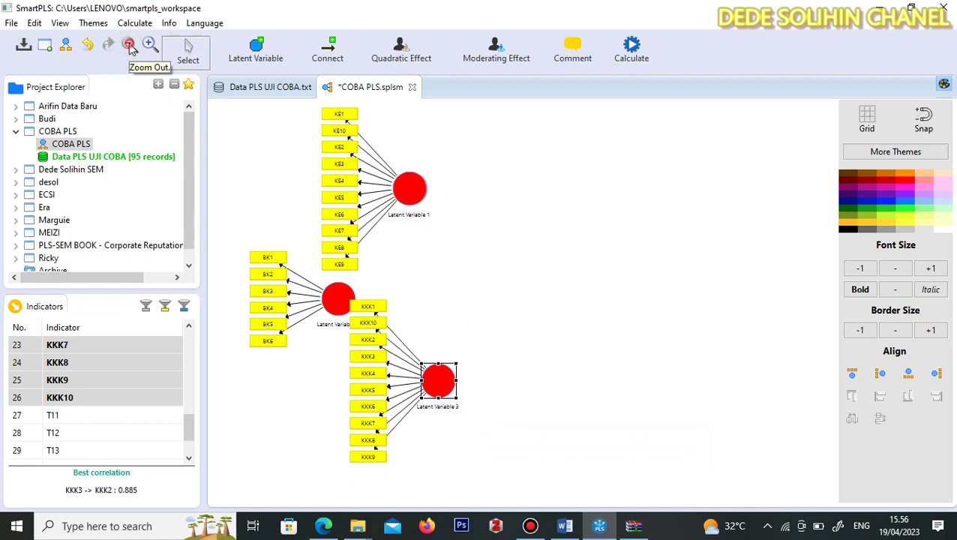
{"action": "left_click", "coordinate": [128, 43]}
{"action": "left_click", "coordinate": [151, 44]}
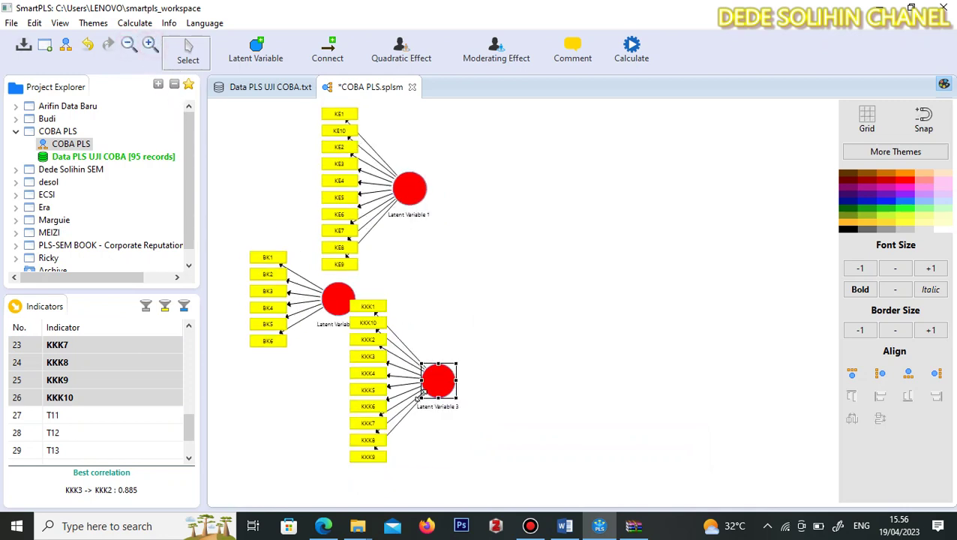
{"action": "left_click_drag", "start_coordinate": [440, 385], "coordinate": [444, 408]}
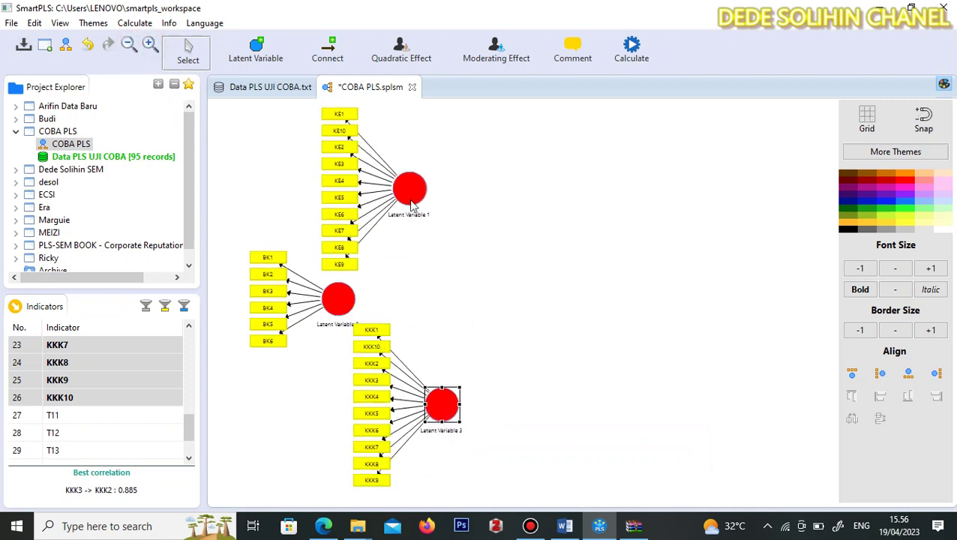
- Place the KE construct directly above KKK, and the BK construct to their left at mid-height
{"action": "left_click_drag", "start_coordinate": [411, 196], "coordinate": [477, 201]}
{"action": "left_click_drag", "start_coordinate": [341, 300], "coordinate": [376, 291]}
{"action": "left_click_drag", "start_coordinate": [481, 203], "coordinate": [442, 192]}
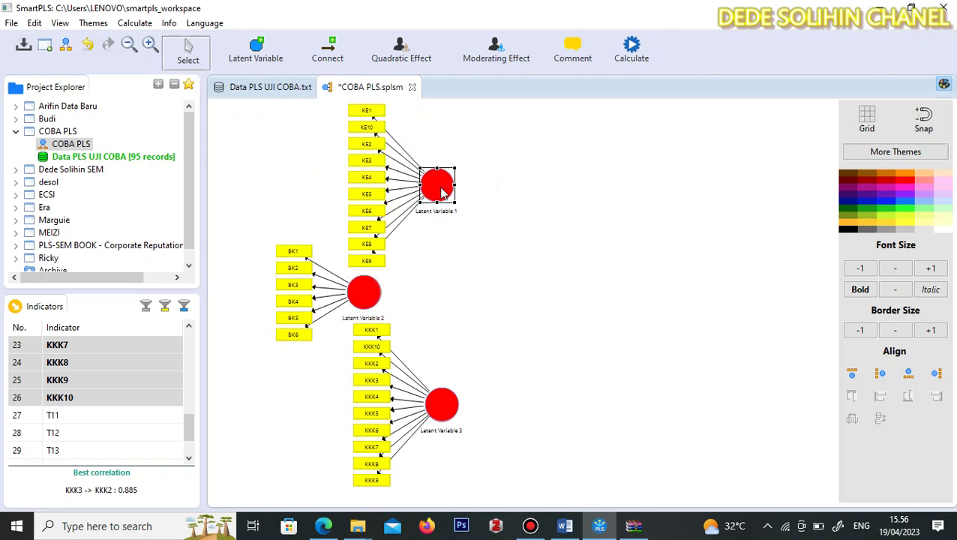
{"action": "left_click_drag", "start_coordinate": [369, 296], "coordinate": [335, 297]}
{"action": "left_click", "coordinate": [489, 257]}
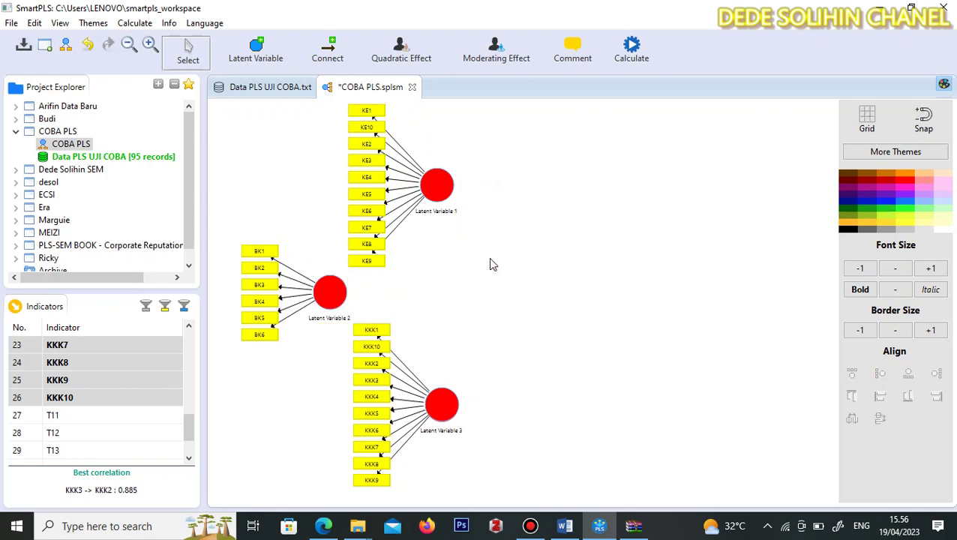
- Add indicators T11 through T16 as a fourth latent variable and place it to the right of the other constructs at mid-height
{"action": "left_click", "coordinate": [85, 422]}
{"action": "scroll", "coordinate": [85, 422], "scroll_direction": "down", "scroll_amount": 1}
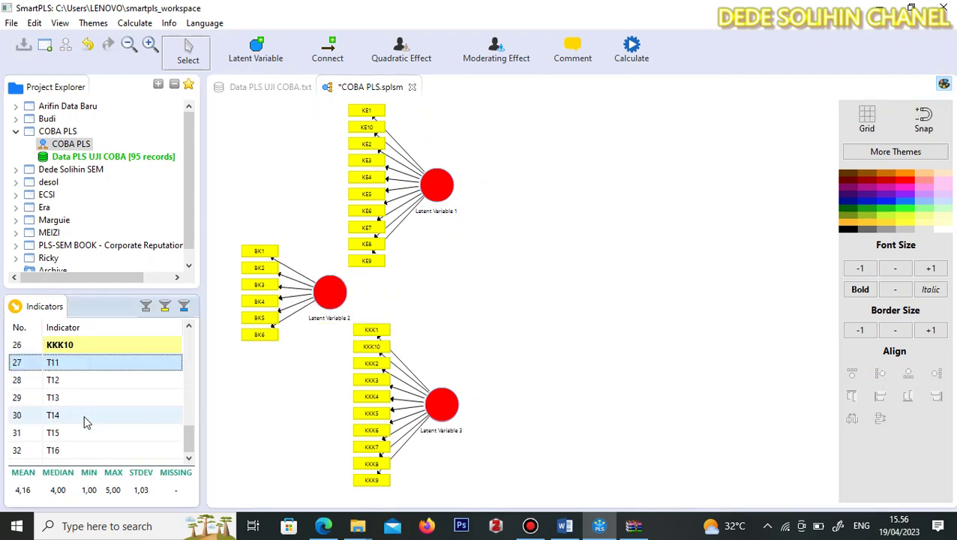
{"action": "left_click", "coordinate": [79, 450], "text": "shift"}
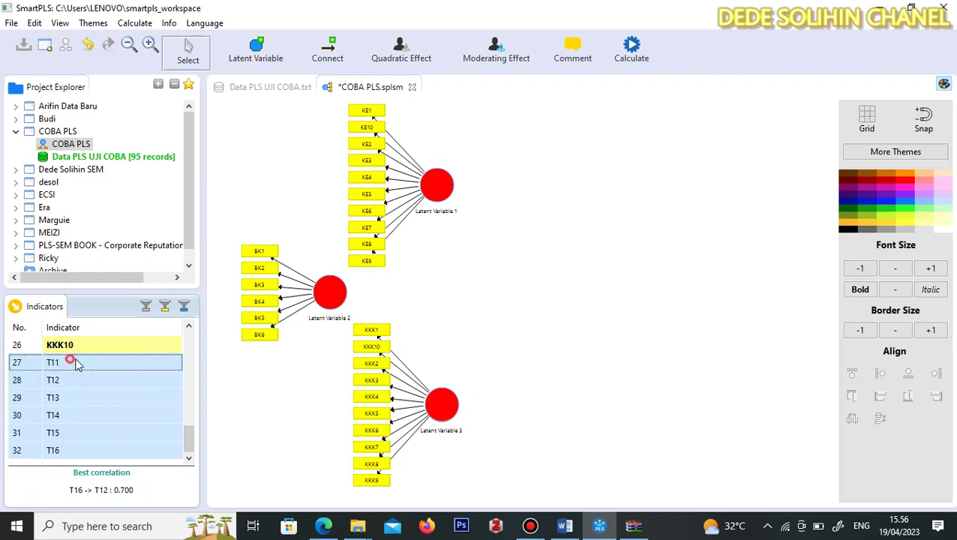
{"action": "left_click_drag", "start_coordinate": [70, 362], "coordinate": [594, 269]}
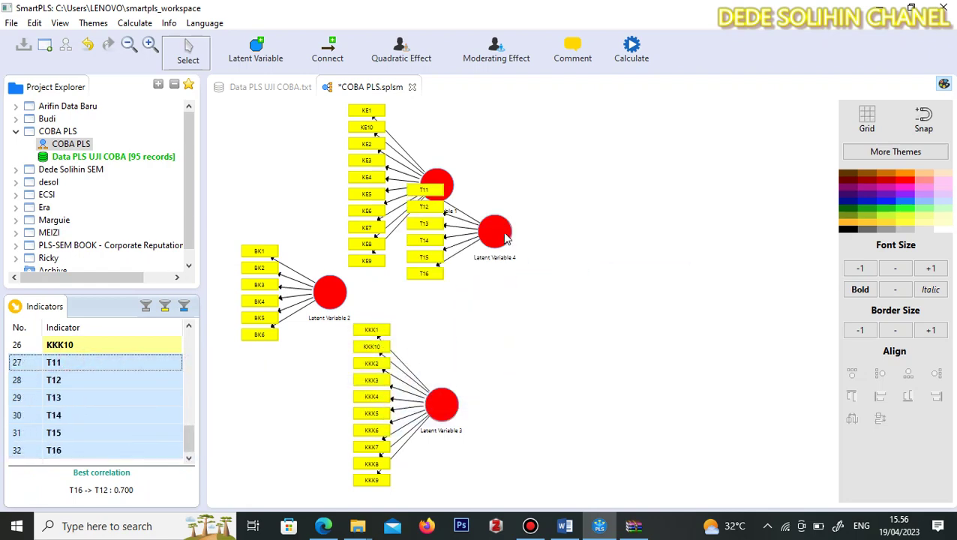
{"action": "left_click_drag", "start_coordinate": [612, 300], "coordinate": [612, 300]}
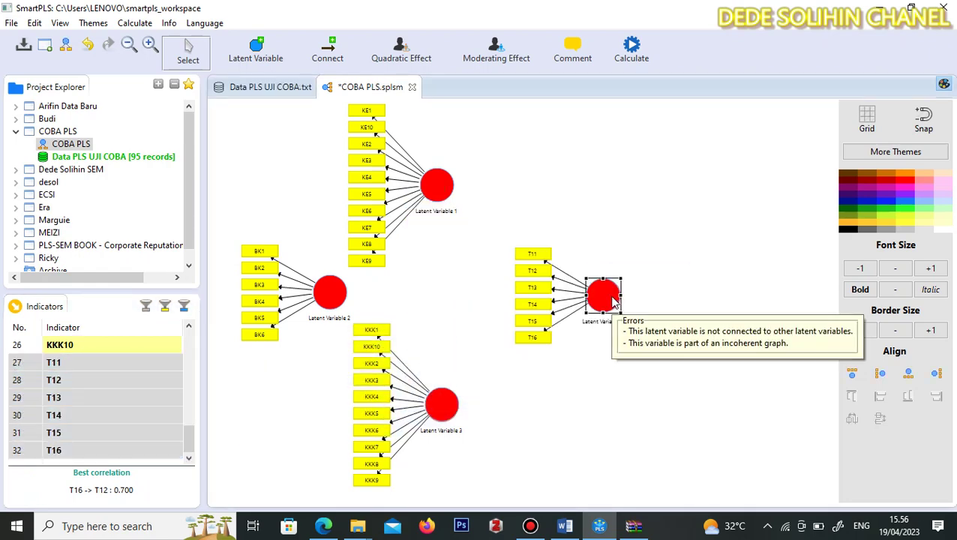
- Align the indicators of the T11–T16 construct to its right side
{"action": "right_click", "coordinate": [612, 300]}
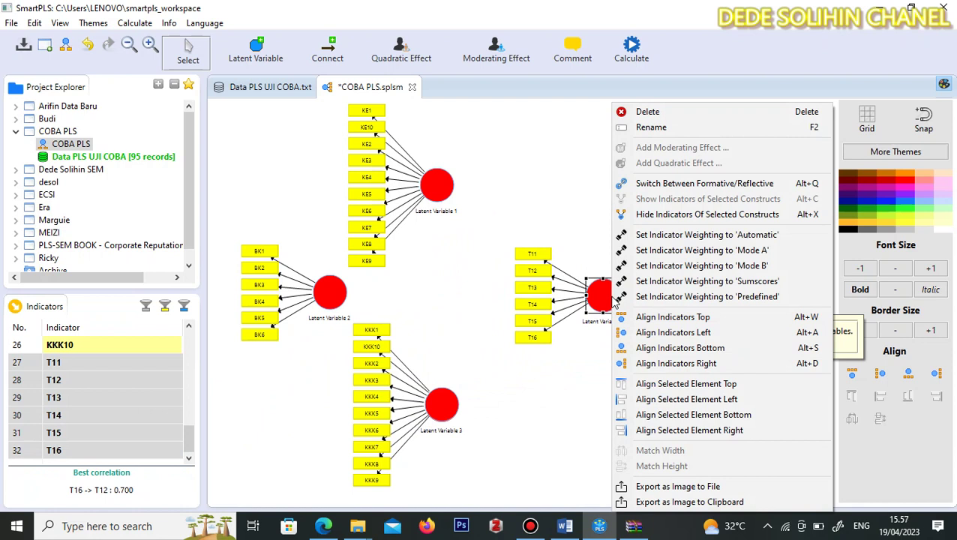
{"action": "left_click", "coordinate": [673, 366]}
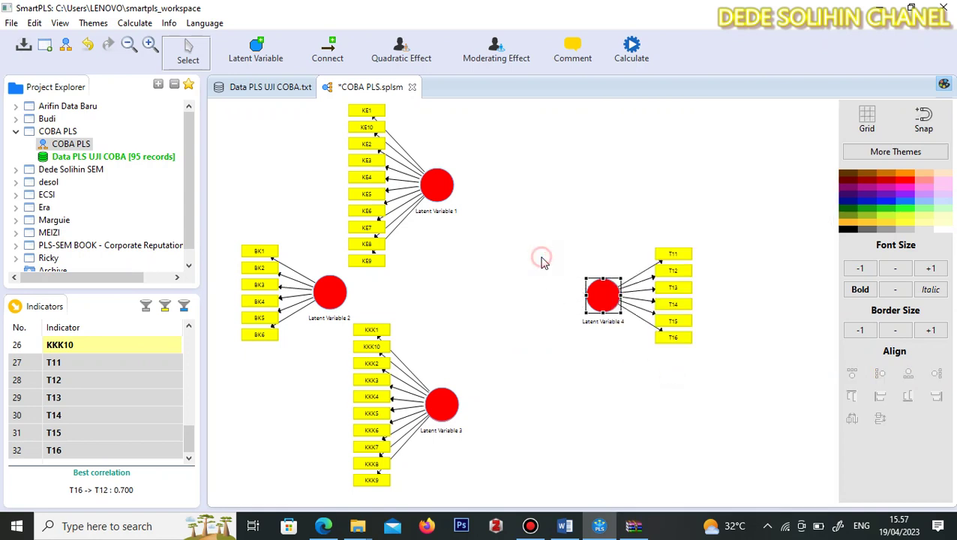
{"action": "left_click", "coordinate": [544, 261]}
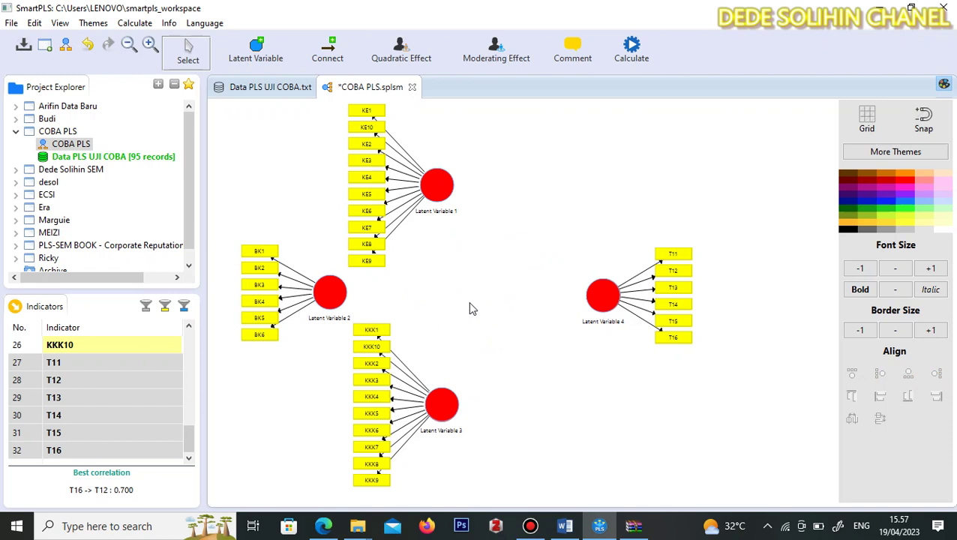
- Rename the latent variable with the KE indicators as "Kecerdasan Emosional"
{"action": "right_click", "coordinate": [442, 189]}
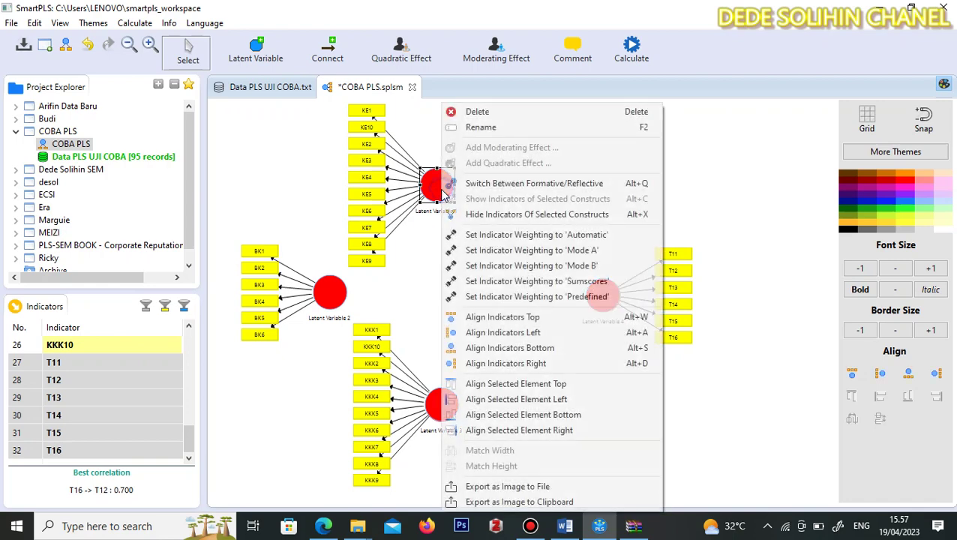
{"action": "left_click", "coordinate": [480, 127]}
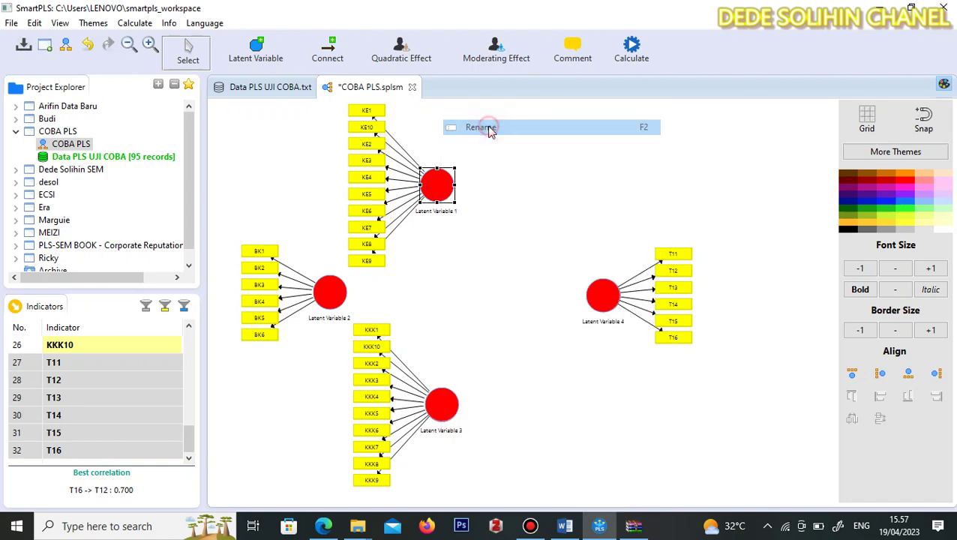
{"action": "type", "text": "kECER"}
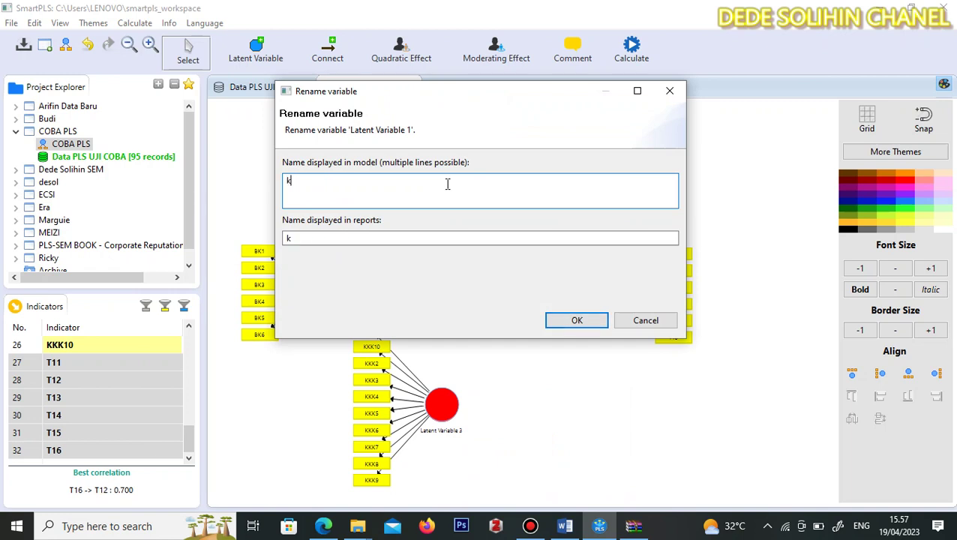
{"action": "key", "text": "BackSpace"}
{"action": "key", "text": "BackSpace"}
{"action": "key", "text": "BackSpace"}
{"action": "key", "text": "BackSpace"}
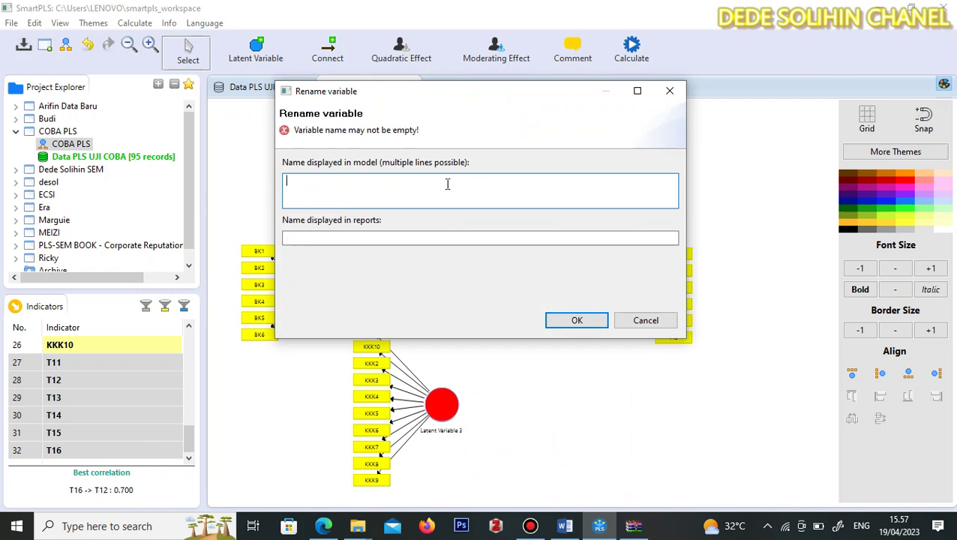
{"action": "type", "text": "Kecerdas"}
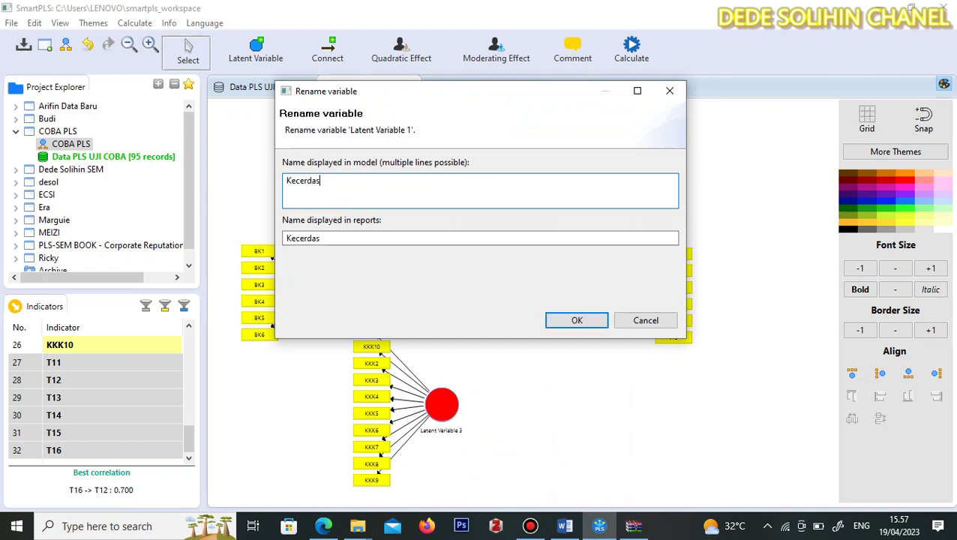
{"action": "type", "text": "an Emotional"}
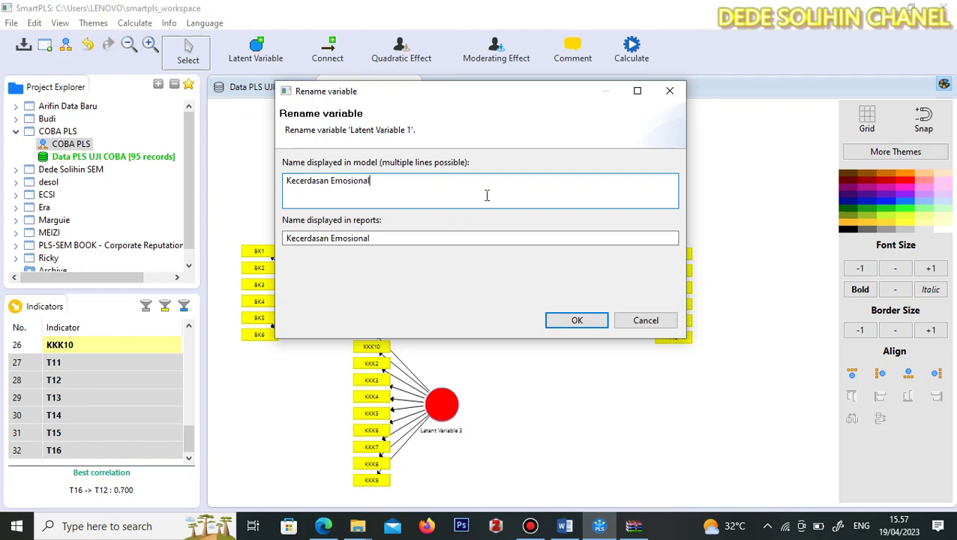
{"action": "left_click", "coordinate": [565, 321]}
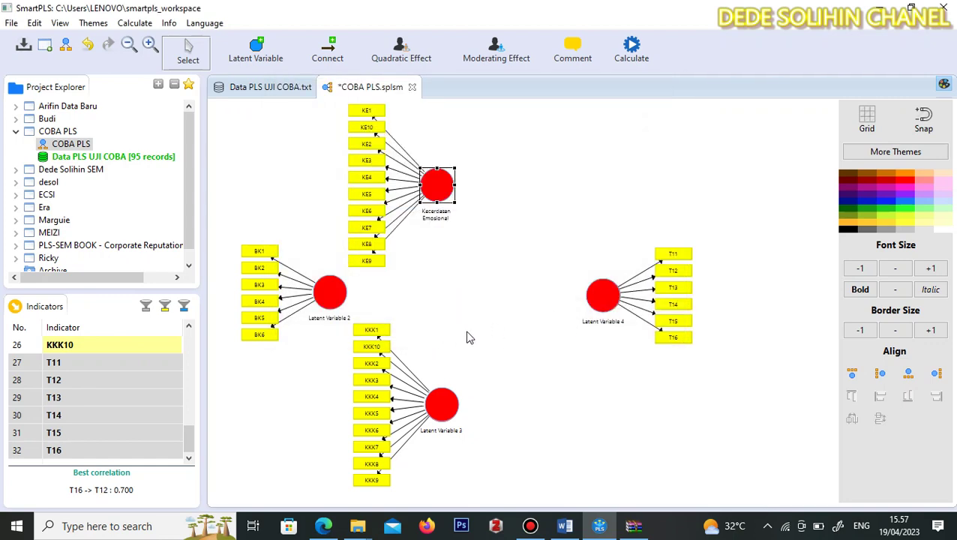
- Rename the latent variable with the BK indicators as "Beban Kerja"
{"action": "right_click", "coordinate": [326, 297]}
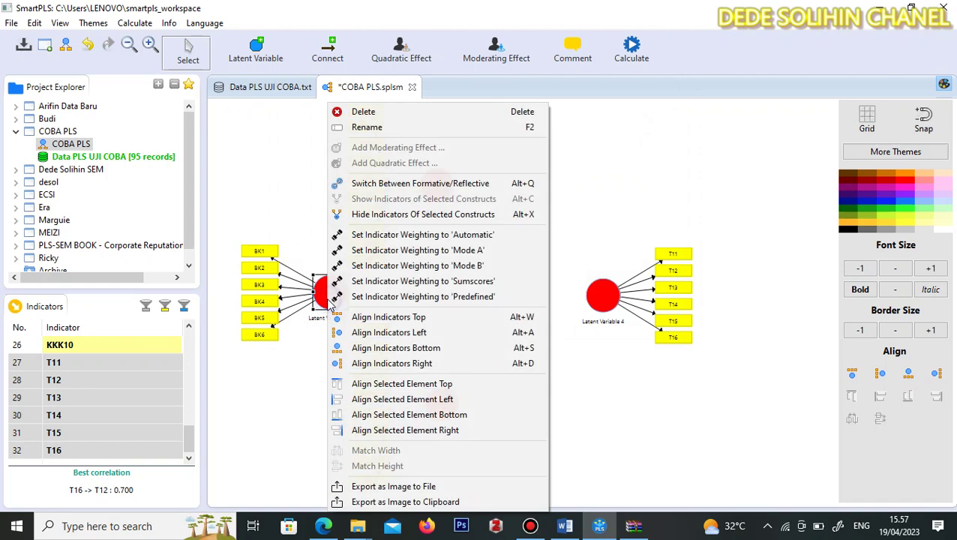
{"action": "left_click", "coordinate": [371, 127]}
{"action": "type", "text": "B"}
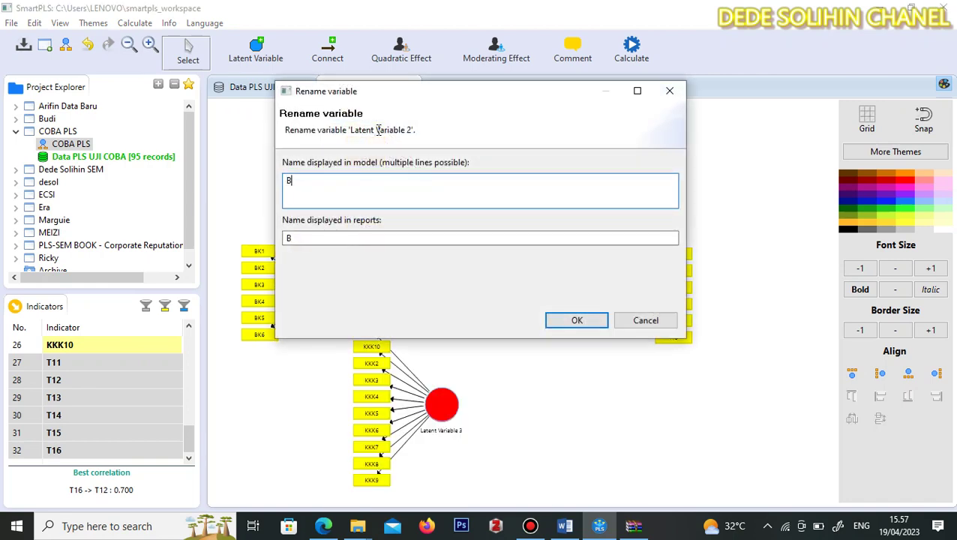
{"action": "type", "text": "eban Kerja"}
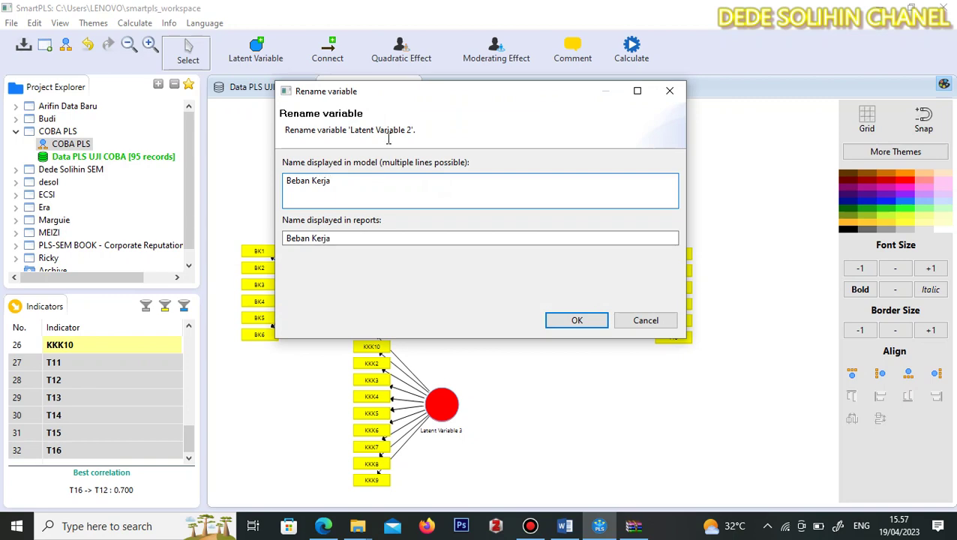
{"action": "left_click", "coordinate": [577, 321]}
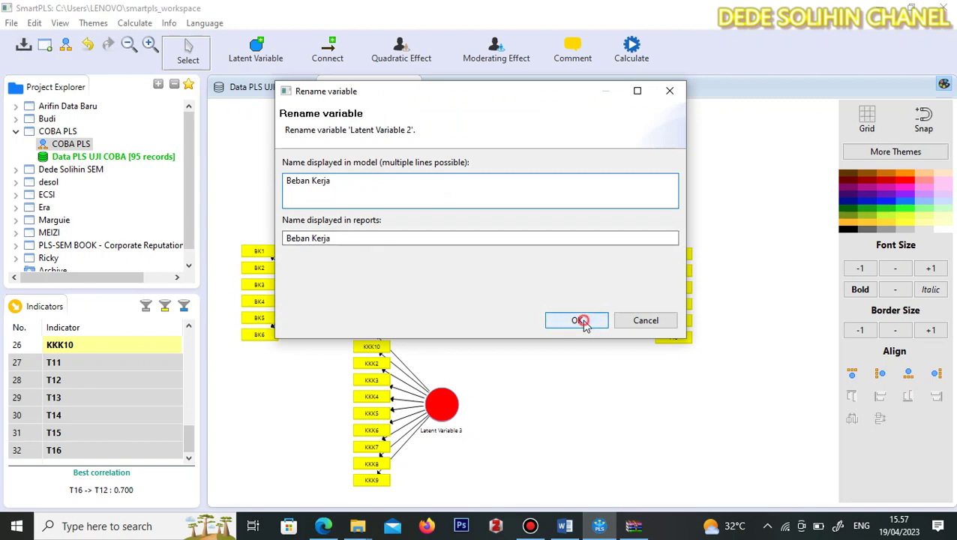
- Rename the latent variable with the KKK indicators as "Kualitas Kehidupan Kerja"
{"action": "right_click", "coordinate": [439, 405]}
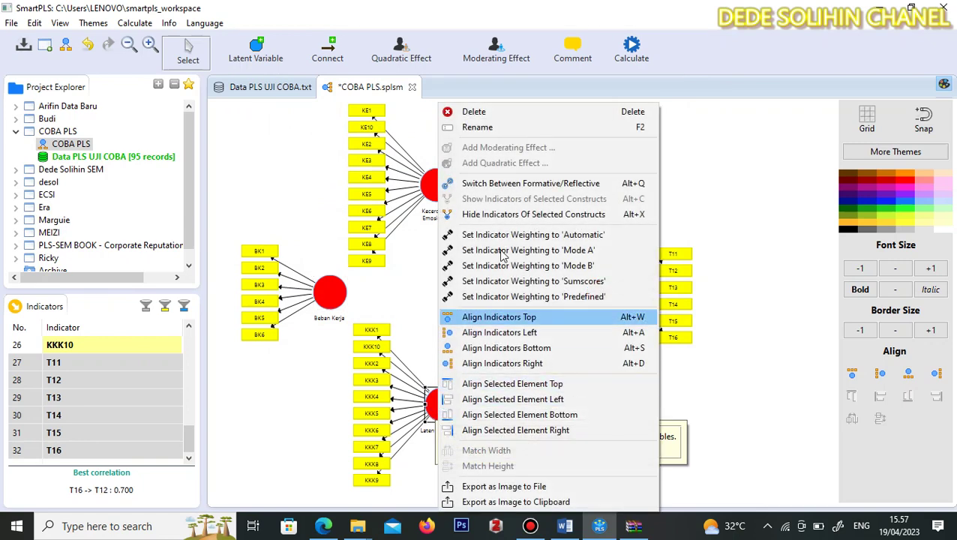
{"action": "left_click", "coordinate": [243, 411]}
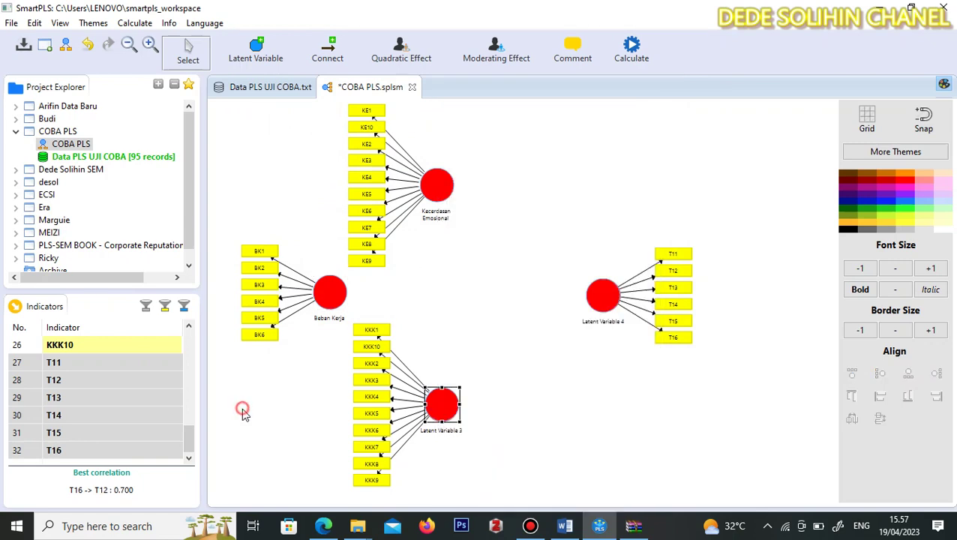
{"action": "right_click", "coordinate": [441, 404]}
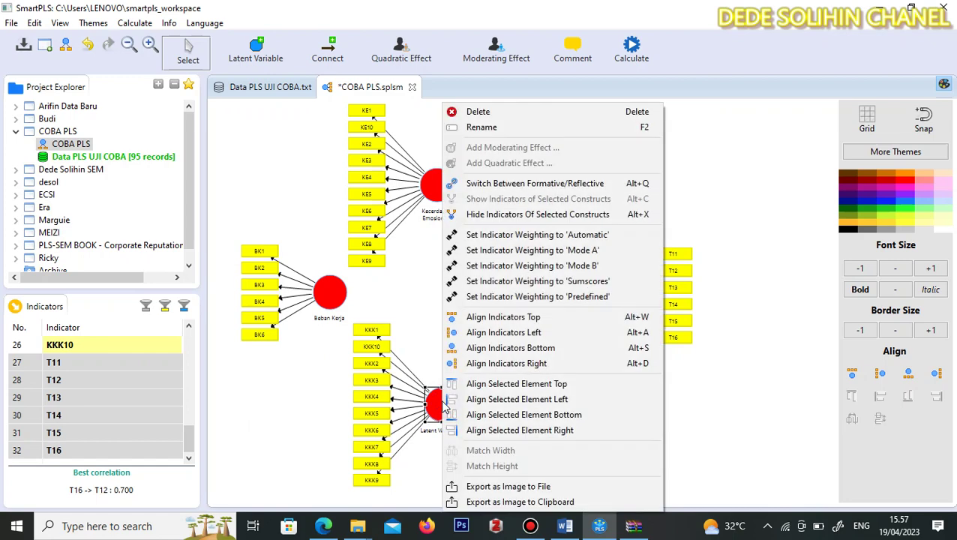
{"action": "left_click", "coordinate": [481, 127]}
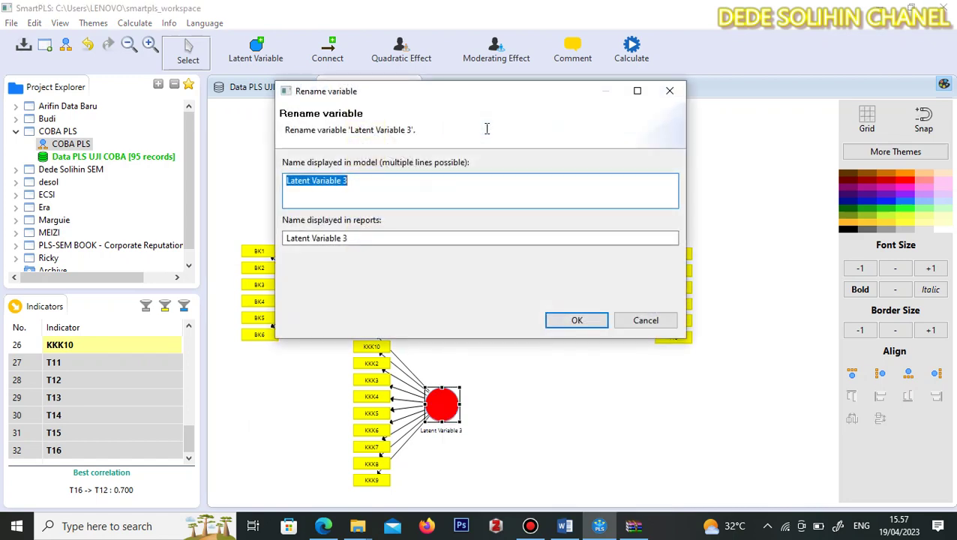
{"action": "type", "text": "Kualitas K"}
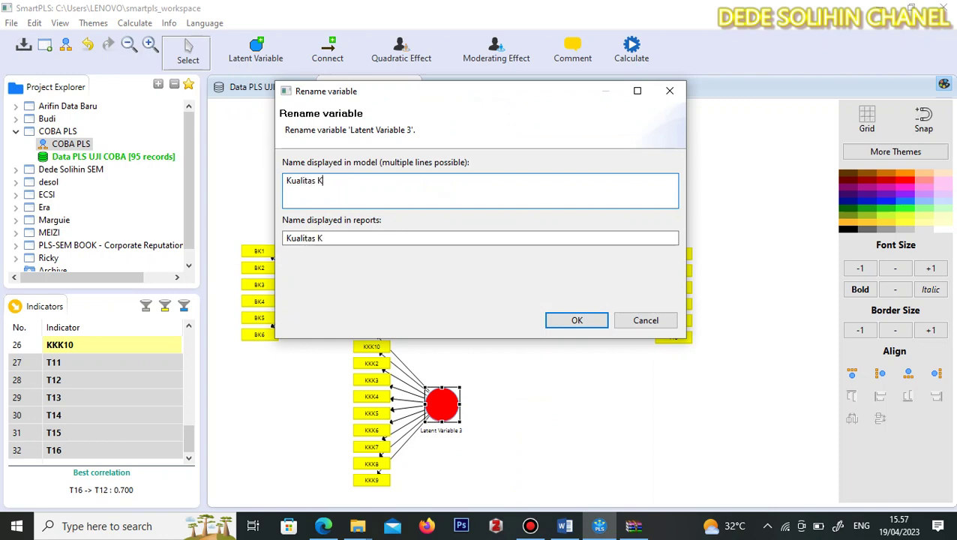
{"action": "type", "text": "ehidupan"}
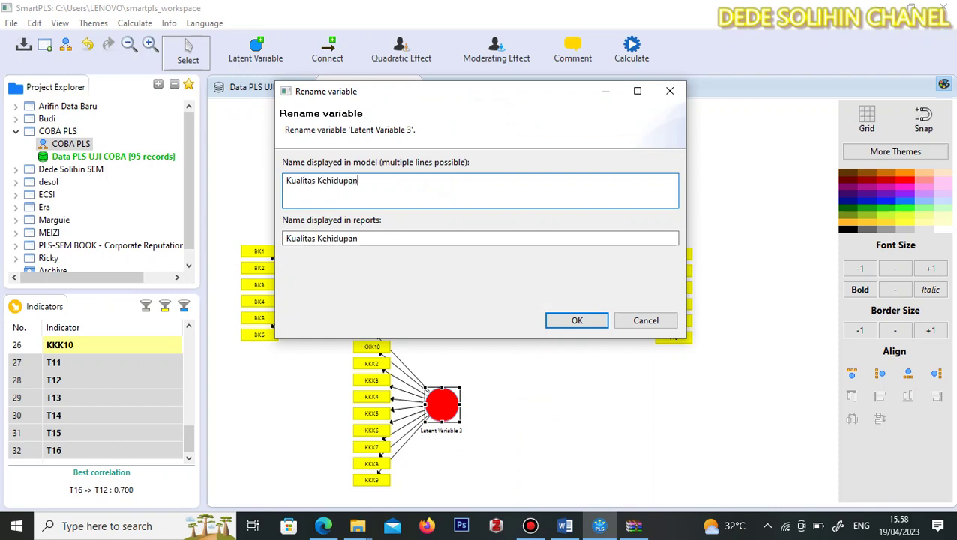
{"action": "type", "text": " Kerja"}
{"action": "left_click", "coordinate": [576, 321]}
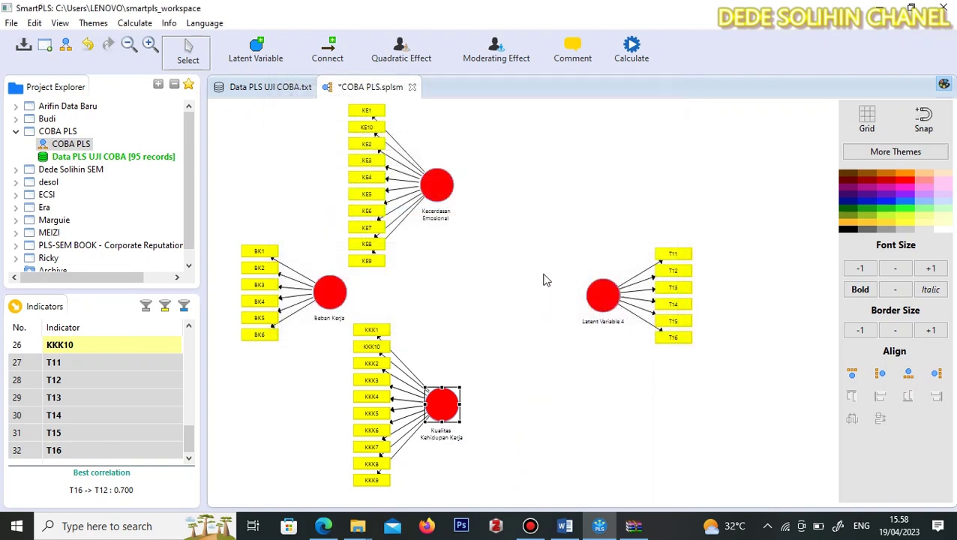
- Rename the latent variable with indicators T11 through T16 as "Turnover Intention"
{"action": "left_click", "coordinate": [544, 275]}
{"action": "right_click", "coordinate": [606, 297]}
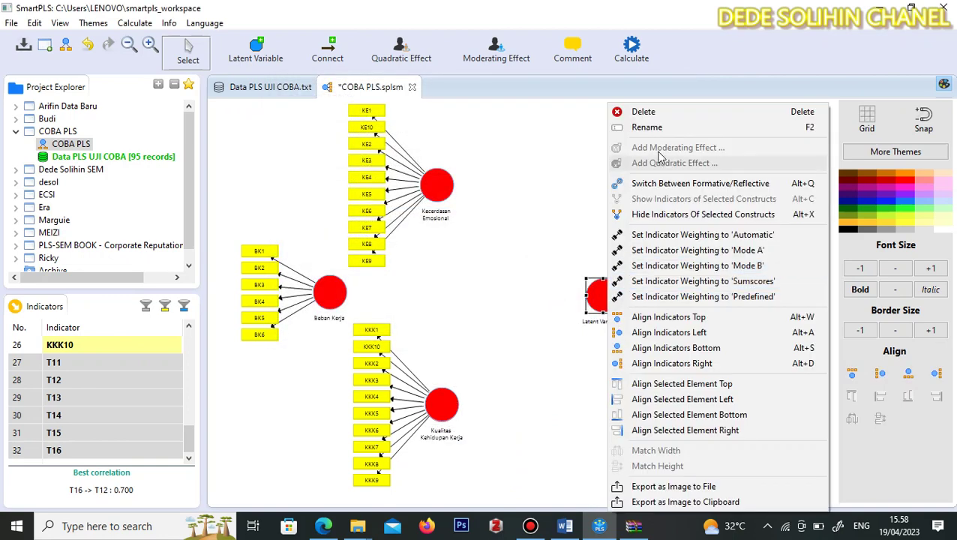
{"action": "left_click", "coordinate": [647, 127]}
{"action": "type", "text": "T"}
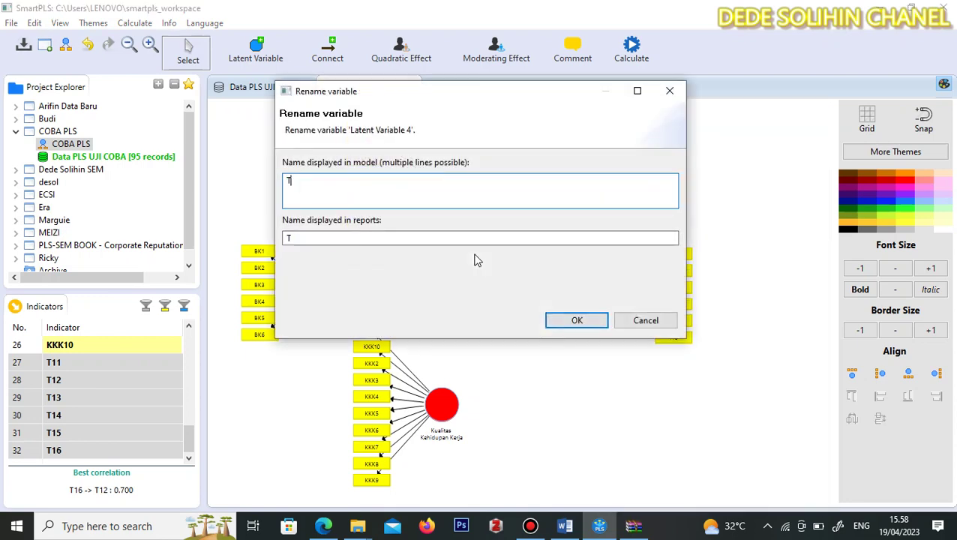
{"action": "type", "text": "urnover Int"}
{"action": "type", "text": "ention"}
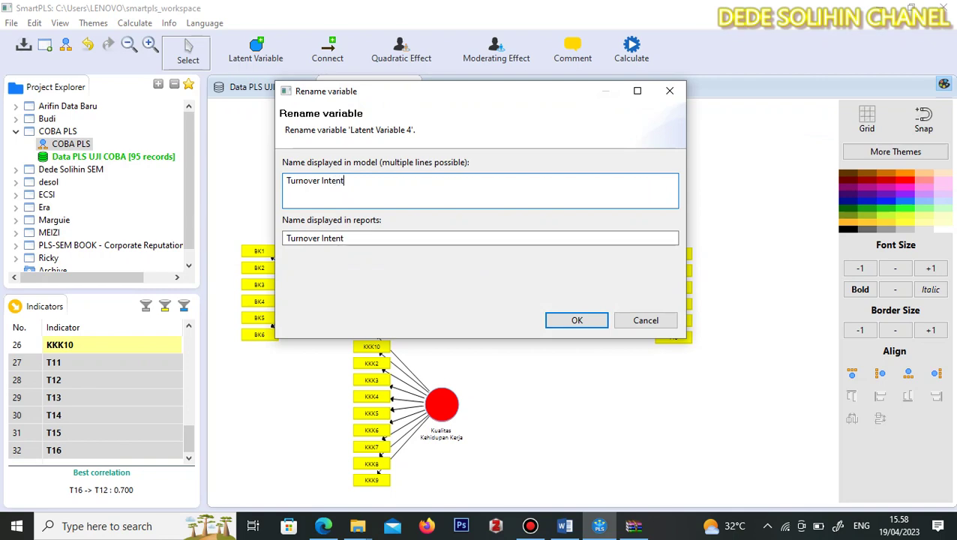
{"action": "left_click", "coordinate": [553, 321]}
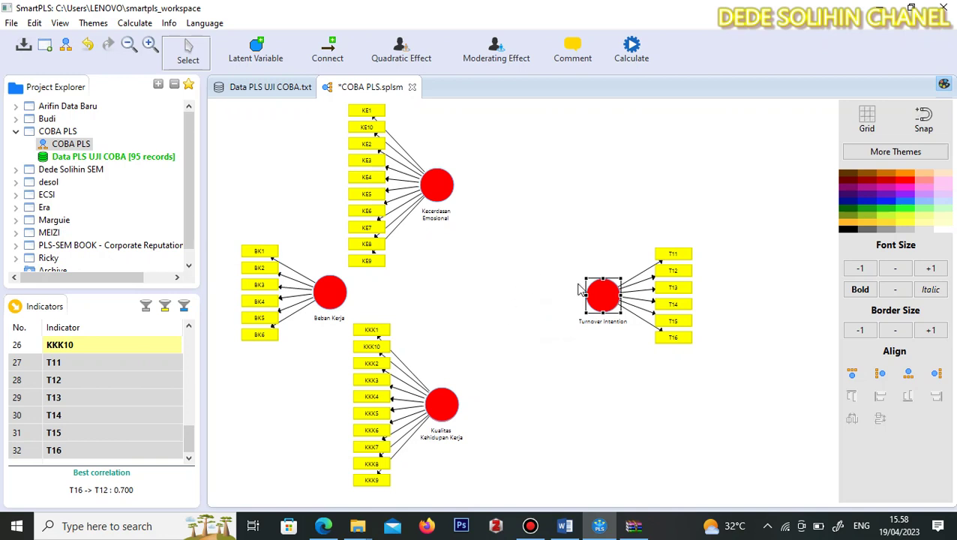
- Connect Kecerdasan Emosional, Beban Kerja and Kualitas Kehidupan Kerja each to Turnover Intention with a path arrow
{"action": "left_click", "coordinate": [334, 53]}
{"action": "left_click", "coordinate": [448, 200]}
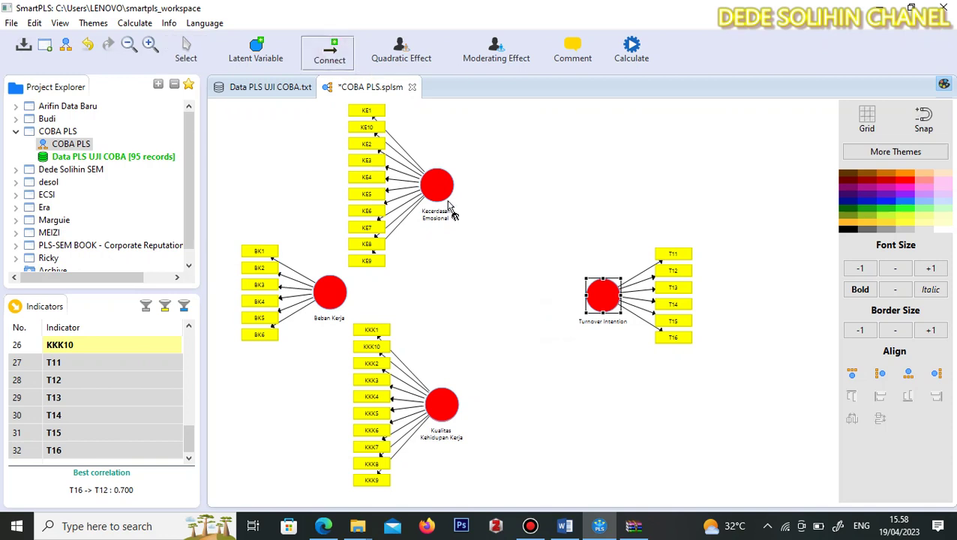
{"action": "left_click", "coordinate": [603, 292]}
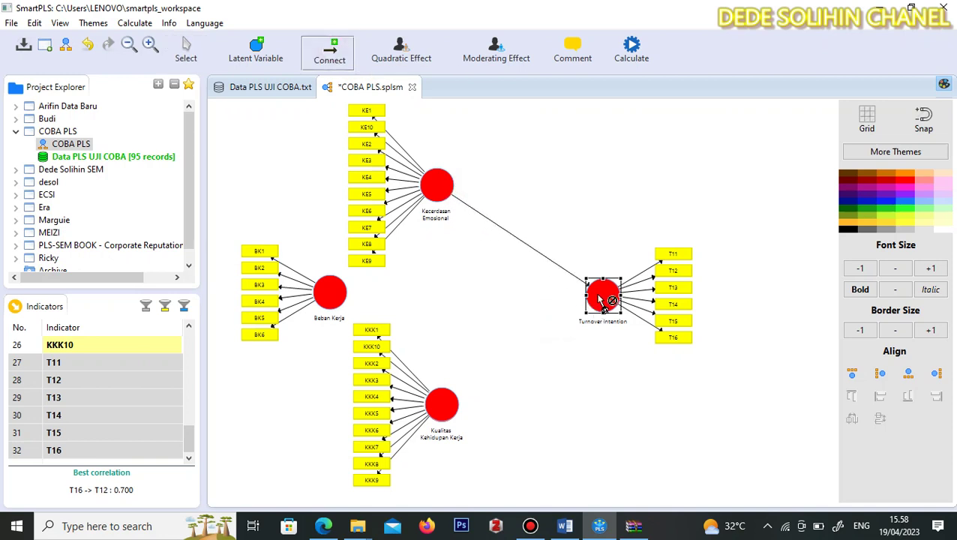
{"action": "left_click", "coordinate": [331, 293]}
{"action": "left_click", "coordinate": [592, 312]}
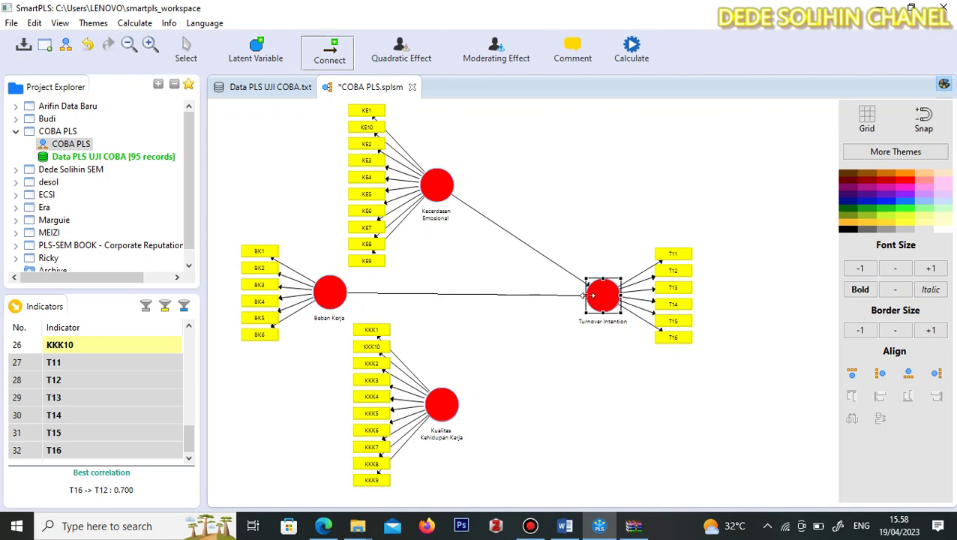
{"action": "left_click", "coordinate": [450, 409]}
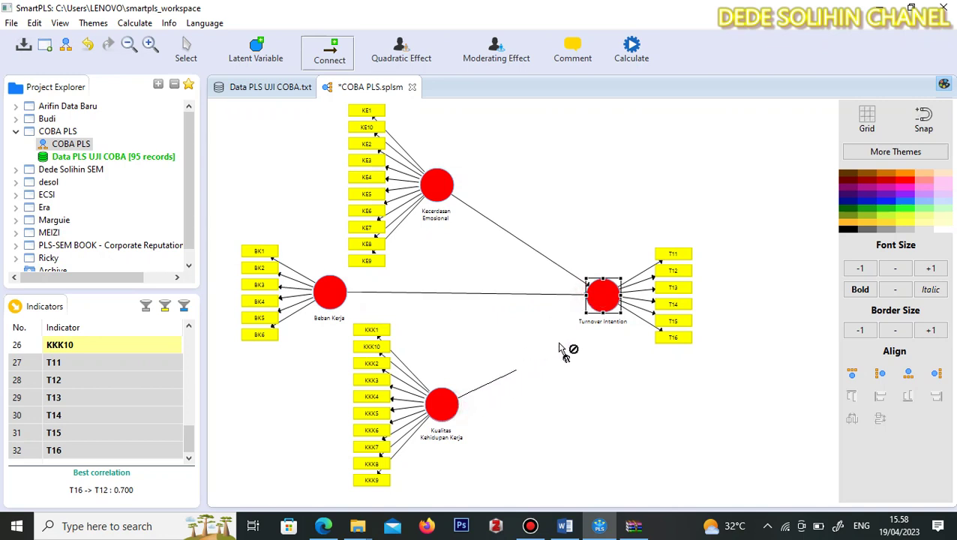
{"action": "left_click", "coordinate": [605, 292]}
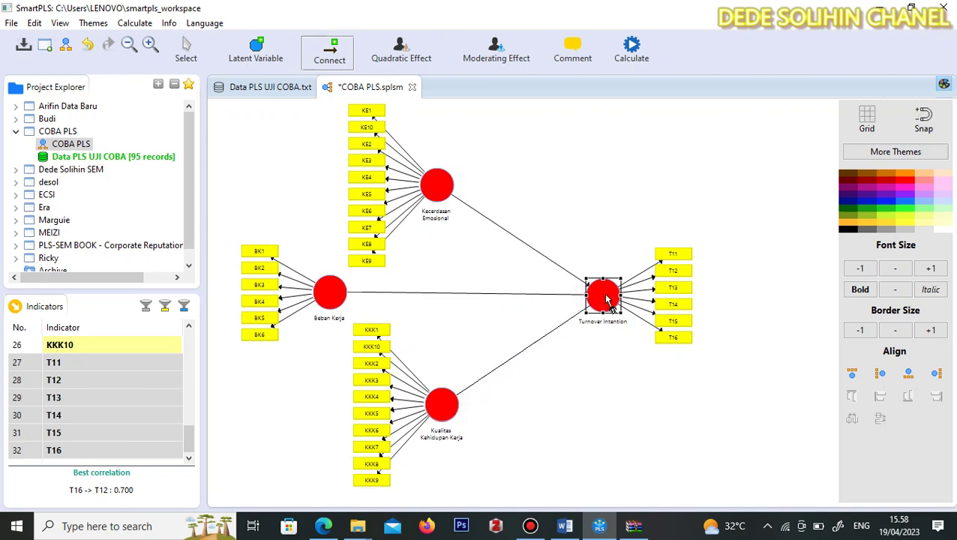
{"action": "left_click", "coordinate": [186, 46]}
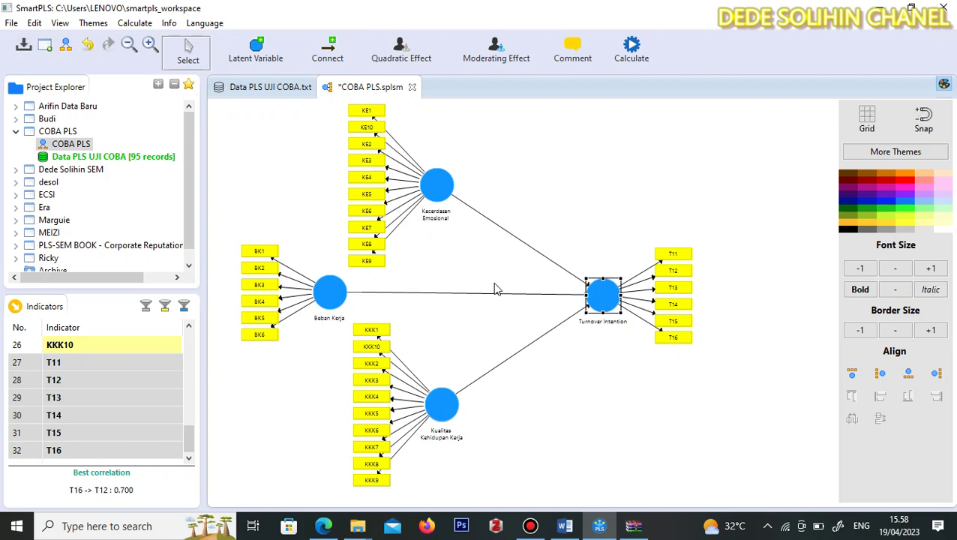
- Run the PLS Algorithm on the path model with its default settings and open the full report
{"action": "left_click", "coordinate": [124, 24]}
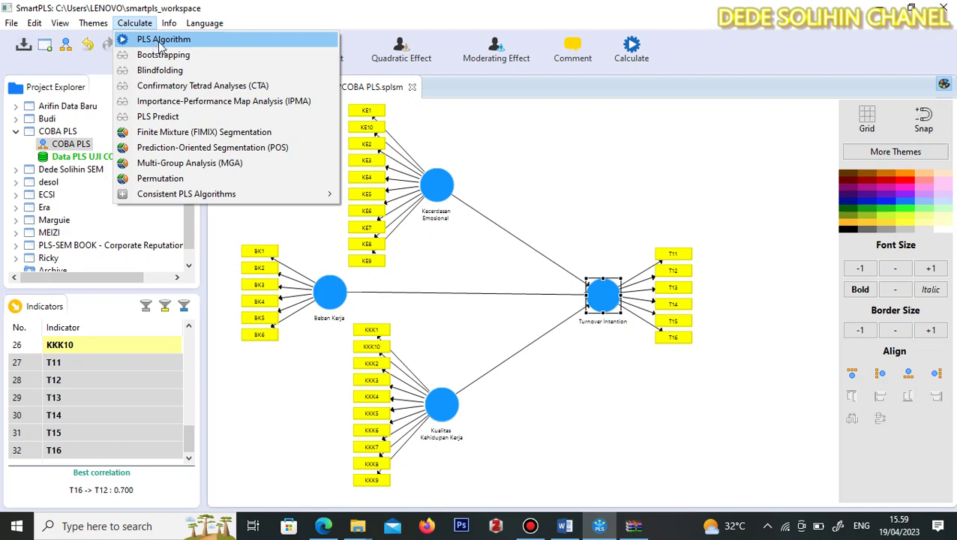
{"action": "left_click", "coordinate": [154, 42]}
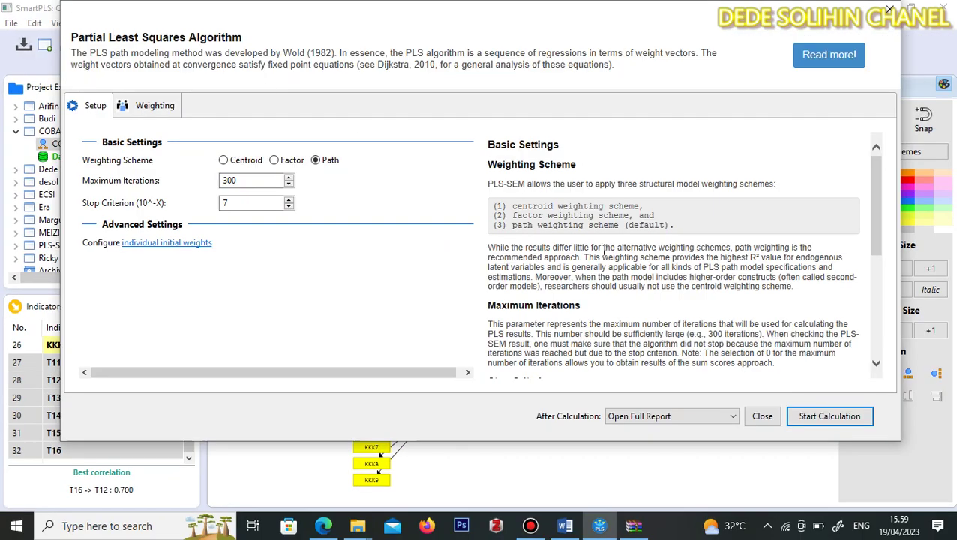
{"action": "left_click", "coordinate": [823, 423]}
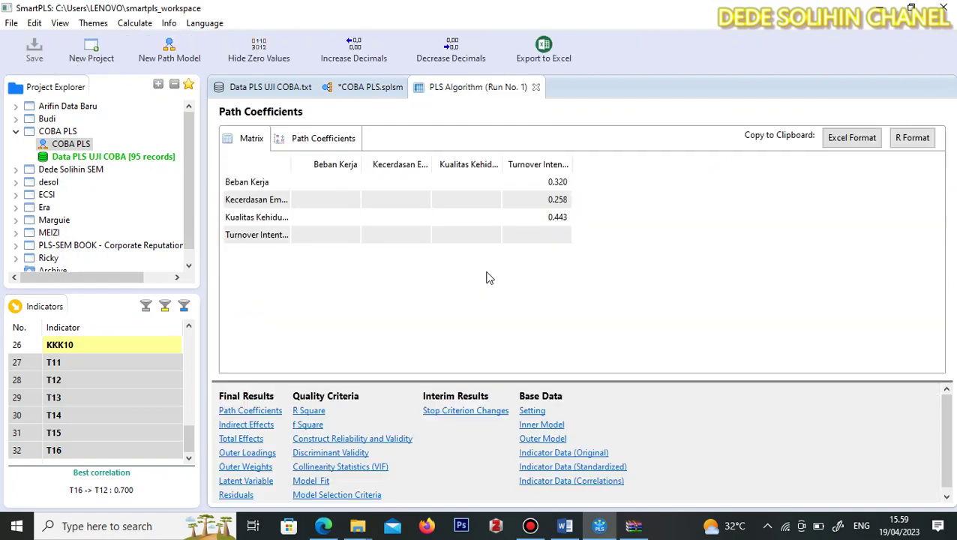
- Examine the calculated values on the COBA PLS path diagram and the Outer Loadings matrix in the PLS Algorithm report
{"action": "left_click", "coordinate": [373, 87]}
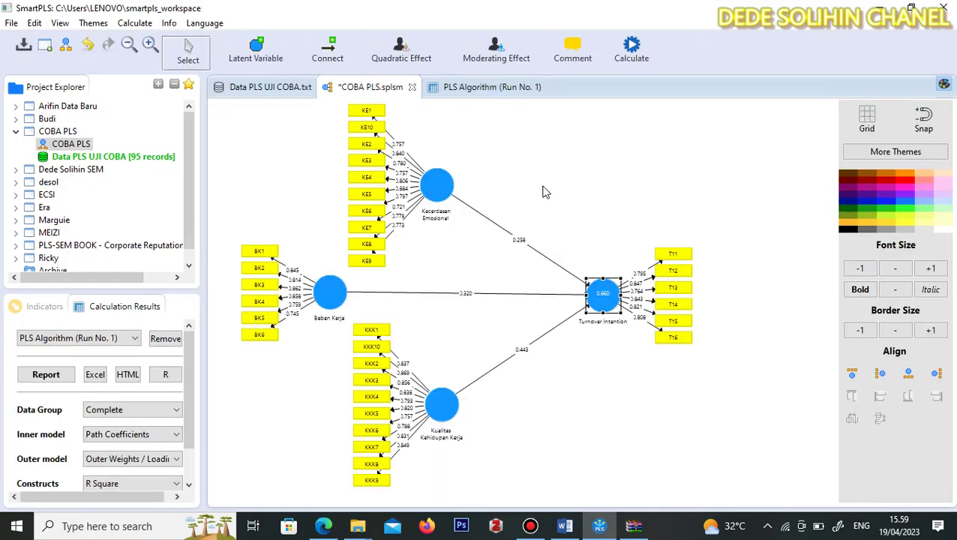
{"action": "left_click", "coordinate": [598, 386]}
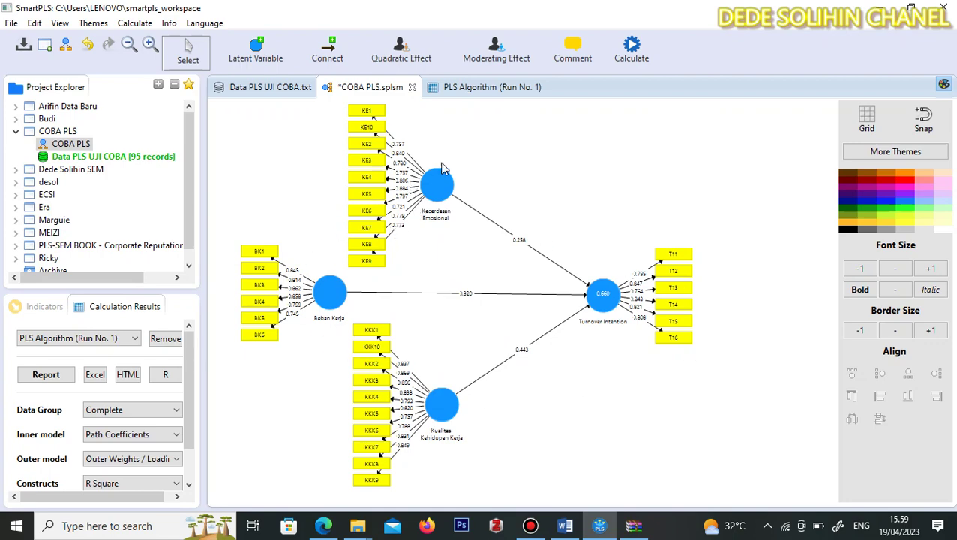
{"action": "left_click", "coordinate": [489, 94]}
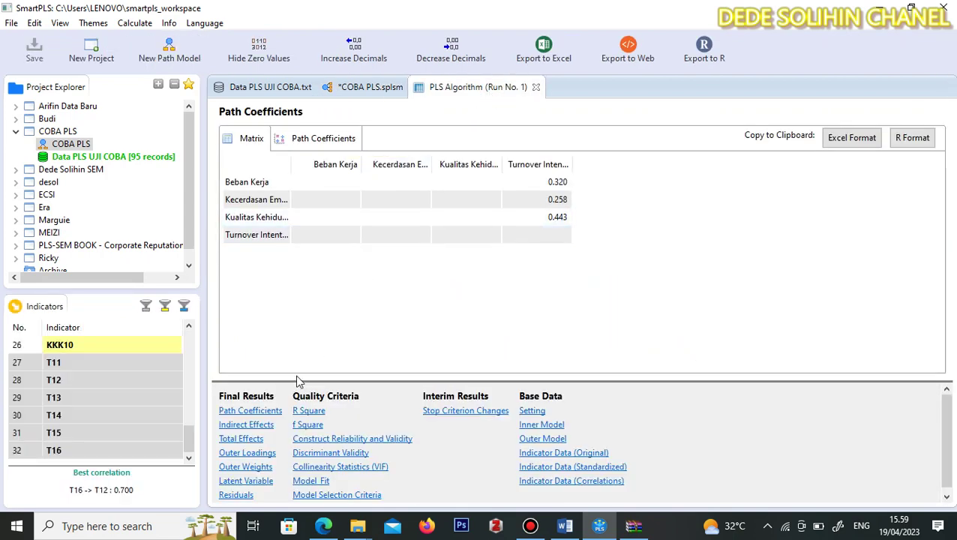
{"action": "left_click", "coordinate": [238, 454]}
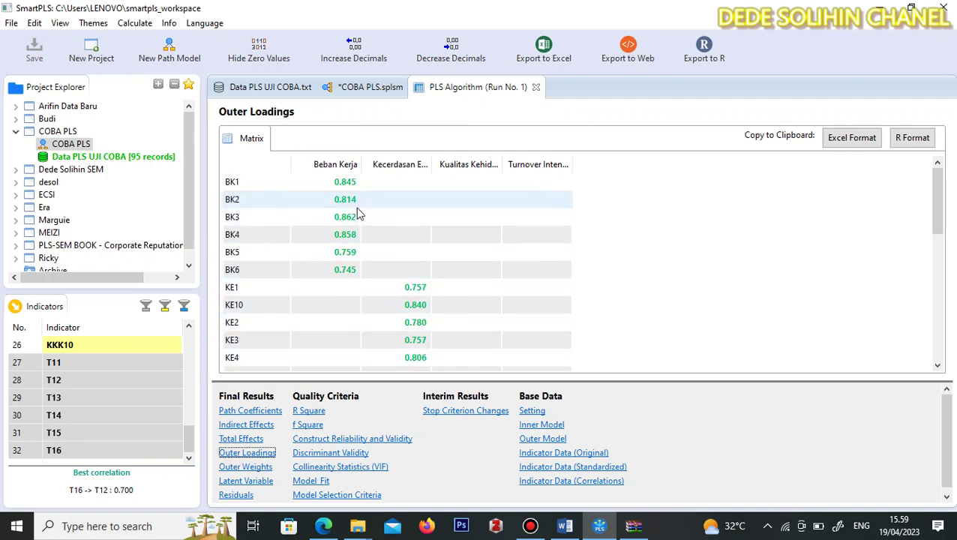
- Review the outer loadings of all indicators from BK1 through T16 in the Outer Loadings matrix
{"action": "scroll", "coordinate": [358, 214], "scroll_direction": "down", "scroll_amount": 6}
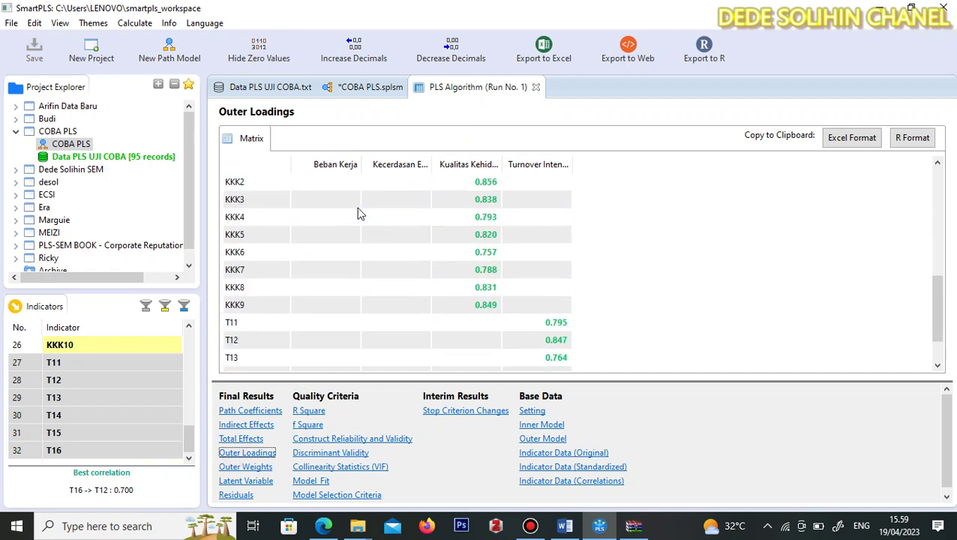
{"action": "scroll", "coordinate": [359, 213], "scroll_direction": "down", "scroll_amount": 1}
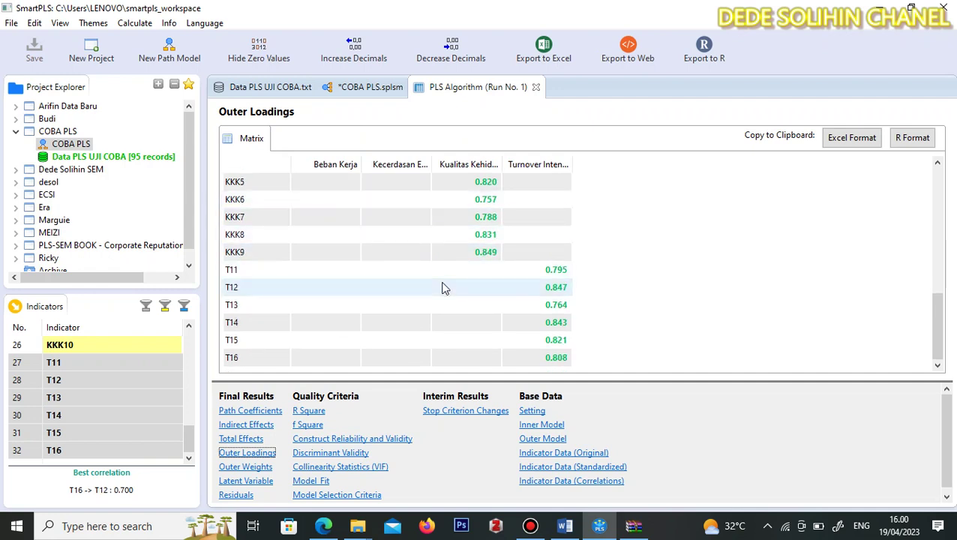
{"action": "scroll", "coordinate": [442, 288], "scroll_direction": "up", "scroll_amount": 7}
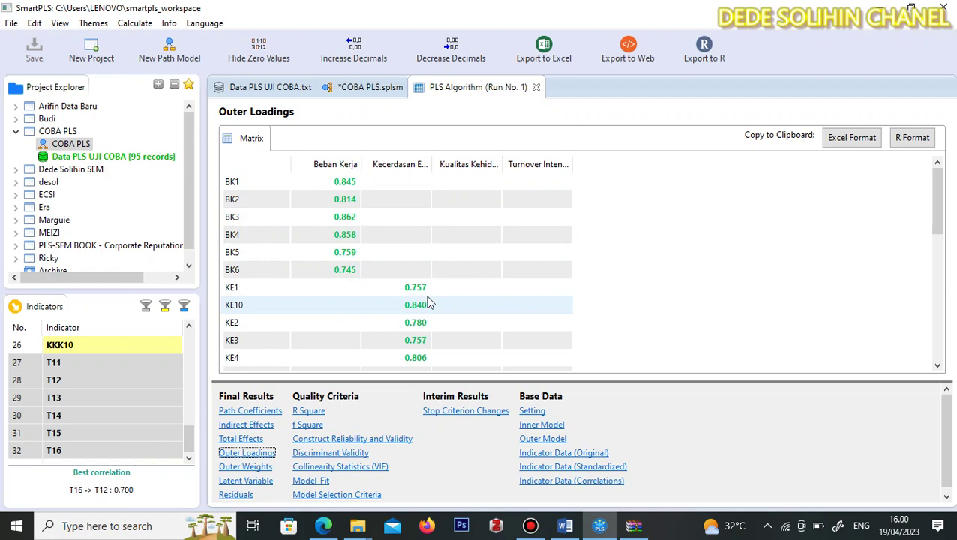
{"action": "scroll", "coordinate": [430, 303], "scroll_direction": "down", "scroll_amount": 7}
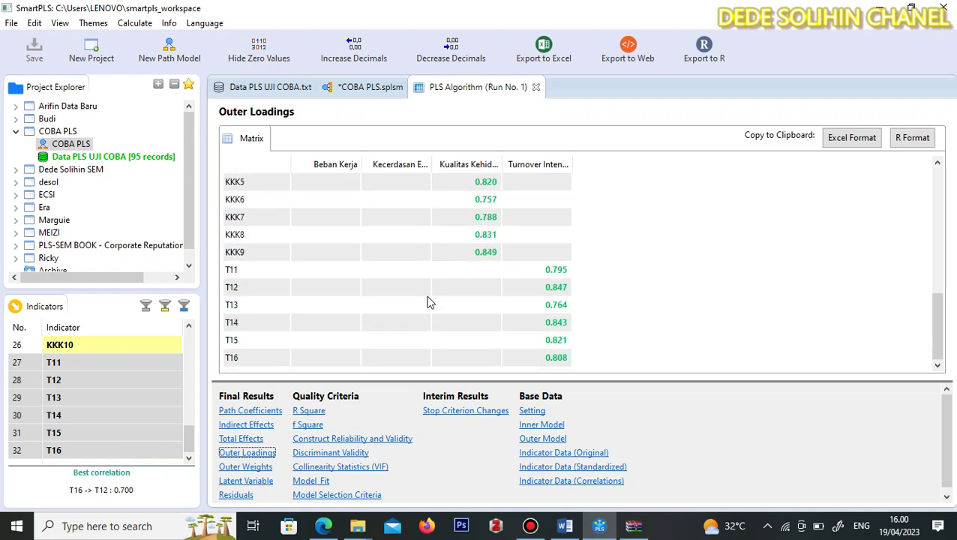
{"action": "scroll", "coordinate": [430, 303], "scroll_direction": "up", "scroll_amount": 7}
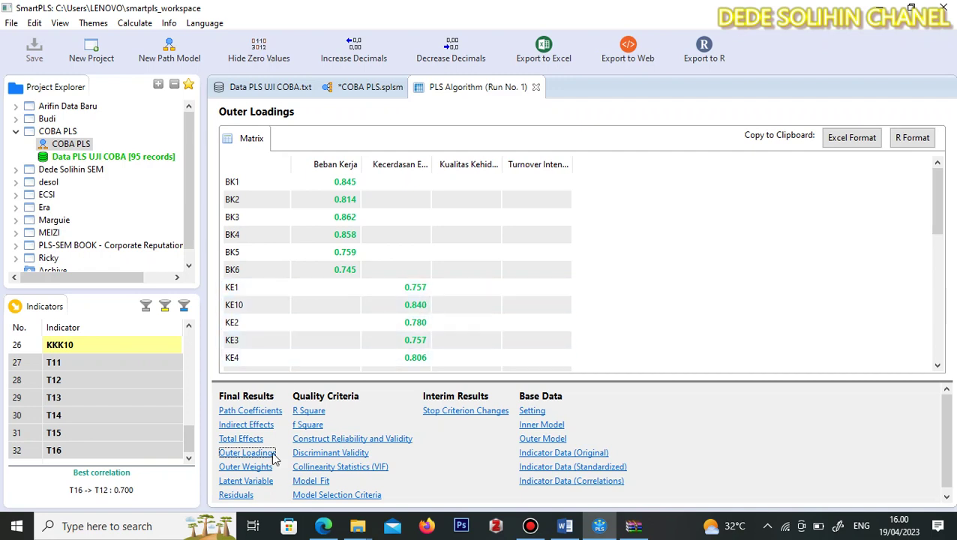
- Examine the Discriminant Validity results, covering the Fornell-Larcker Criterion with full construct names readable and the Cross Loadings table
{"action": "left_click", "coordinate": [310, 454]}
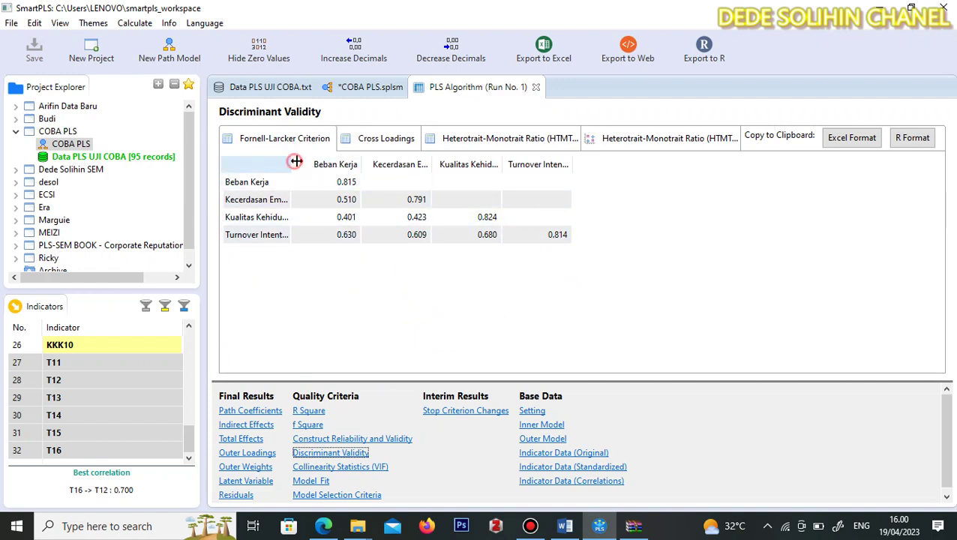
{"action": "left_click_drag", "start_coordinate": [291, 176], "coordinate": [366, 179]}
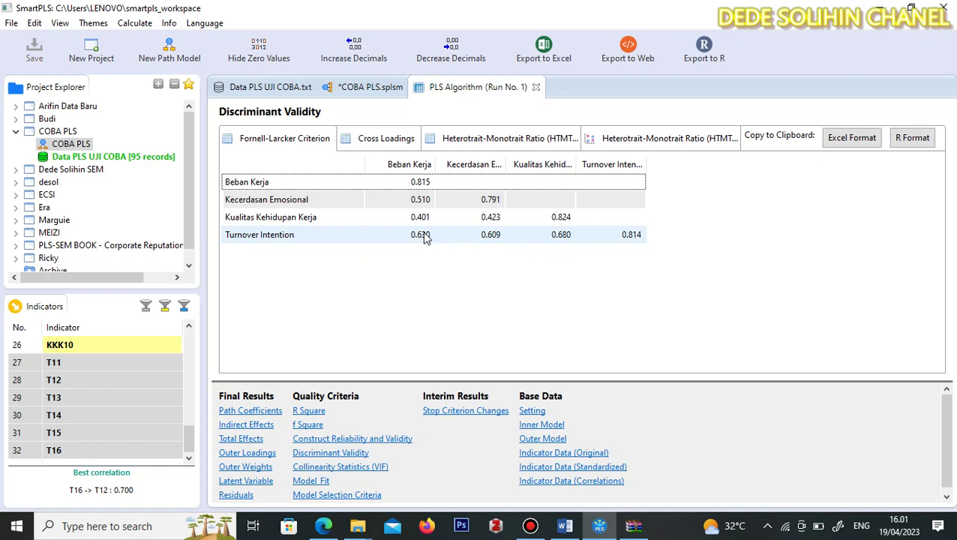
{"action": "left_click", "coordinate": [389, 143]}
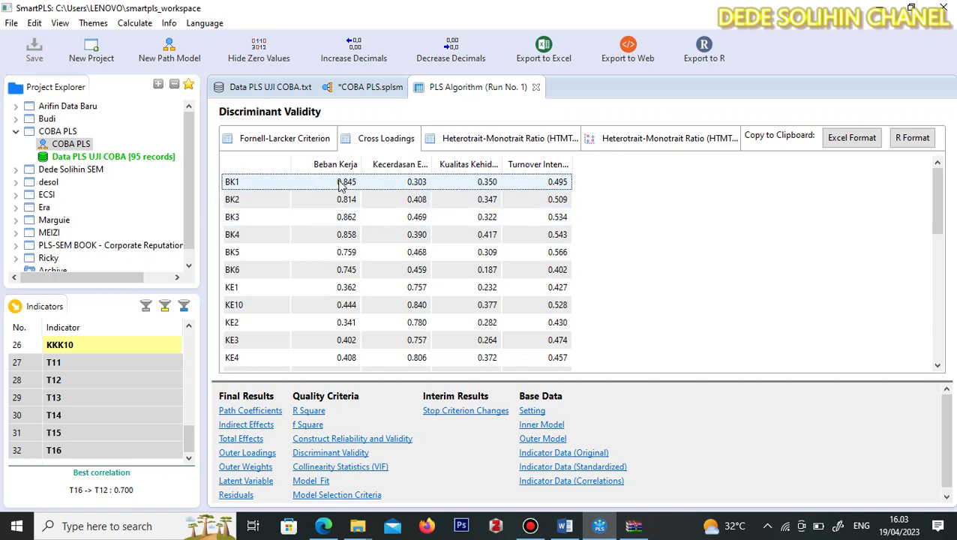
{"action": "scroll", "coordinate": [346, 216], "scroll_direction": "down", "scroll_amount": 5}
{"action": "scroll", "coordinate": [342, 218], "scroll_direction": "down", "scroll_amount": 2}
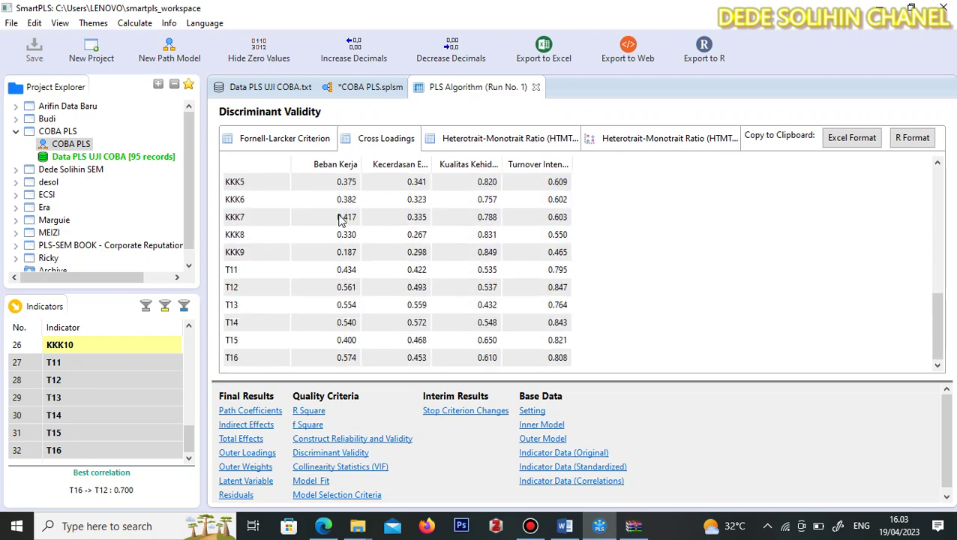
{"action": "scroll", "coordinate": [342, 219], "scroll_direction": "up", "scroll_amount": 7}
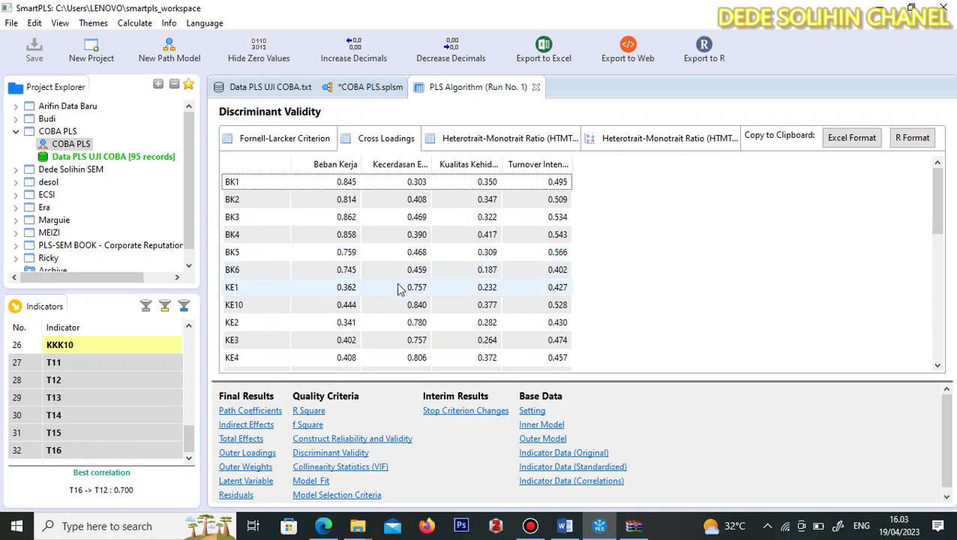
{"action": "scroll", "coordinate": [399, 289], "scroll_direction": "down", "scroll_amount": 4}
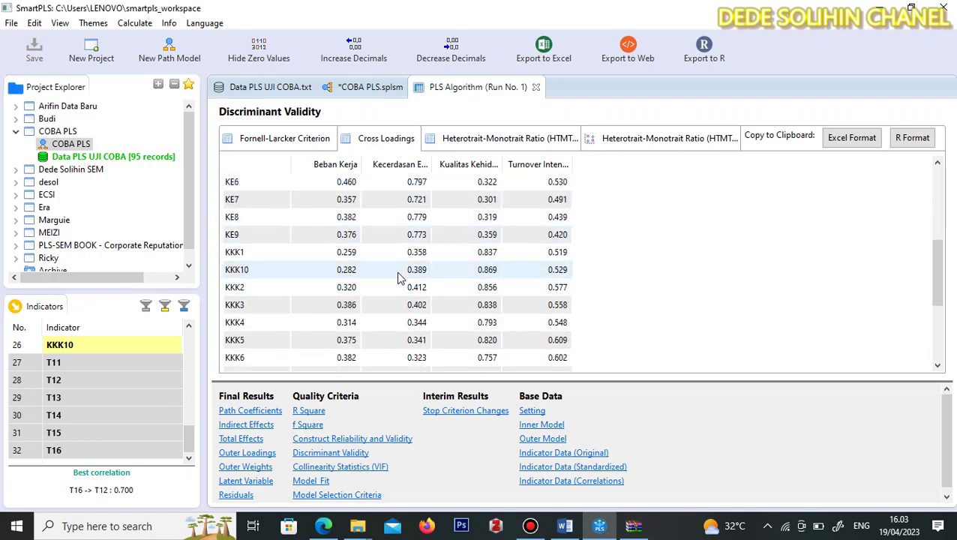
- View the Construct Reliability and Validity matrix, widening its construct name and Average Variance Extracted columns for reading
{"action": "left_click", "coordinate": [319, 441]}
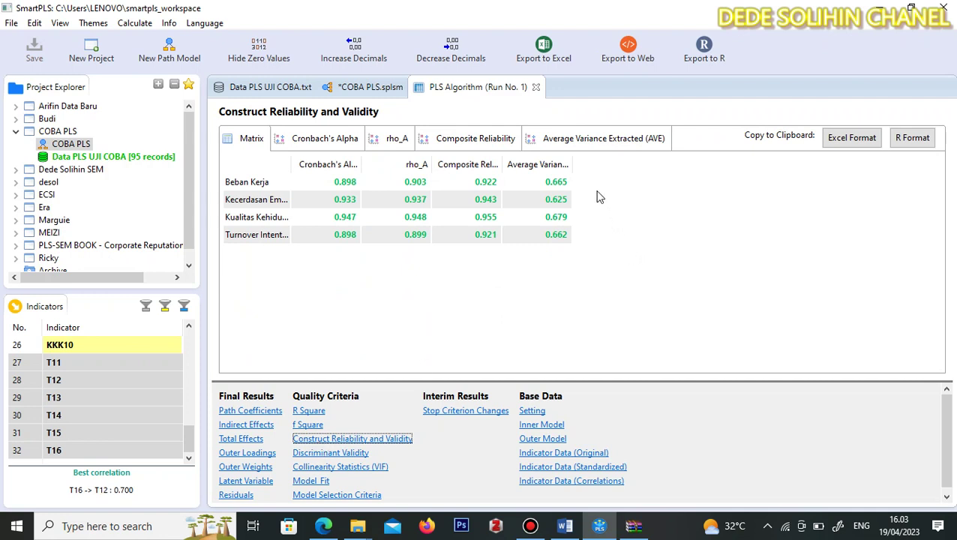
{"action": "left_click_drag", "start_coordinate": [572, 164], "coordinate": [592, 164]}
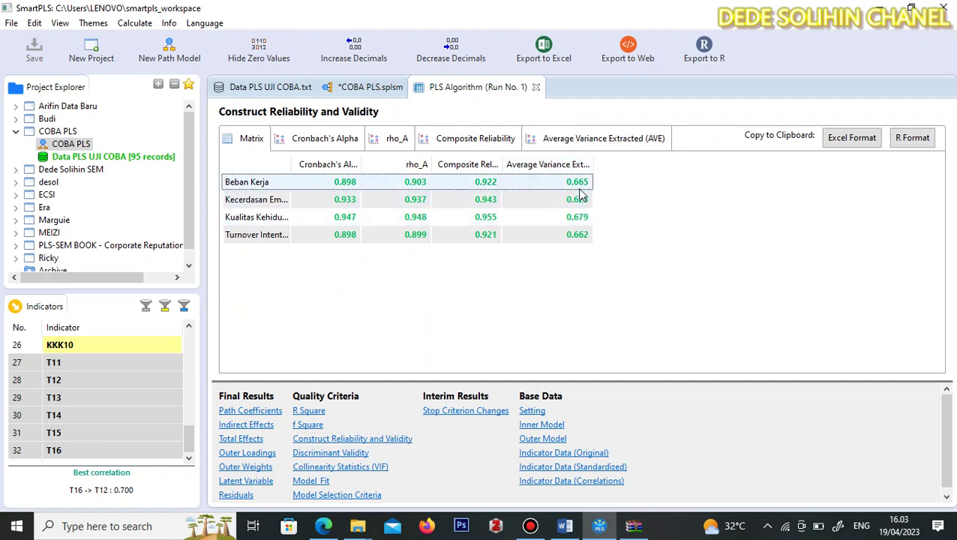
{"action": "left_click_drag", "start_coordinate": [292, 164], "coordinate": [409, 180]}
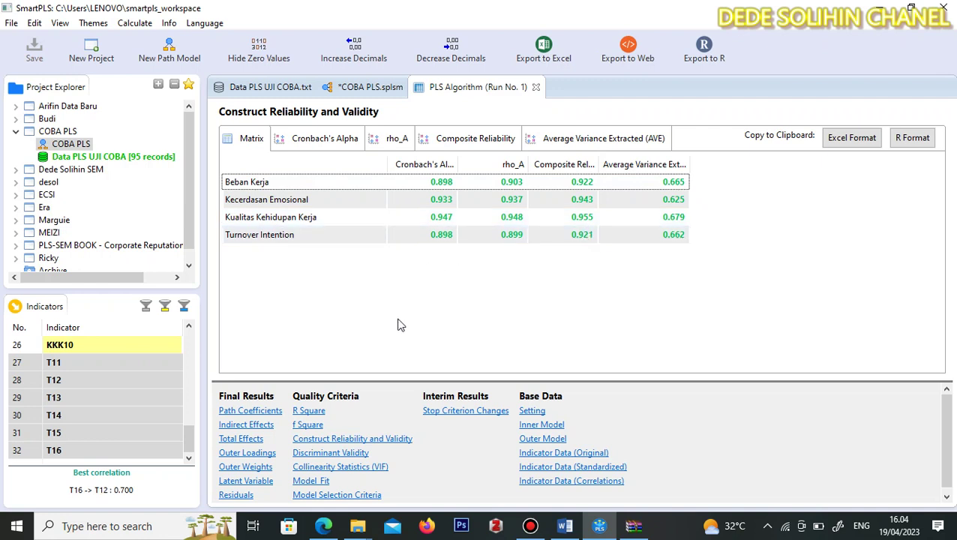
- View the R Square and R Square Adjusted values for Turnover Intention, widening the matrix columns for reading
{"action": "left_click", "coordinate": [308, 412]}
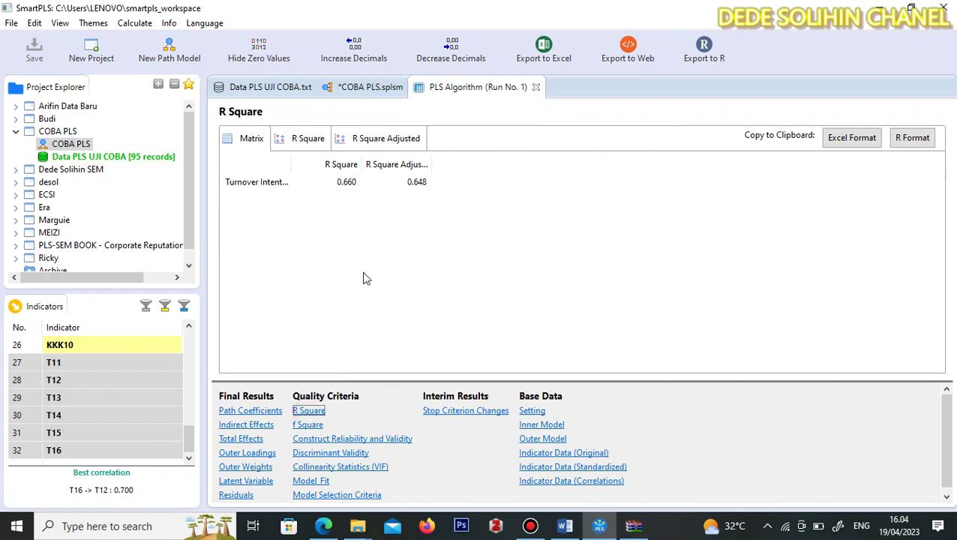
{"action": "left_click_drag", "start_coordinate": [292, 165], "coordinate": [366, 165]}
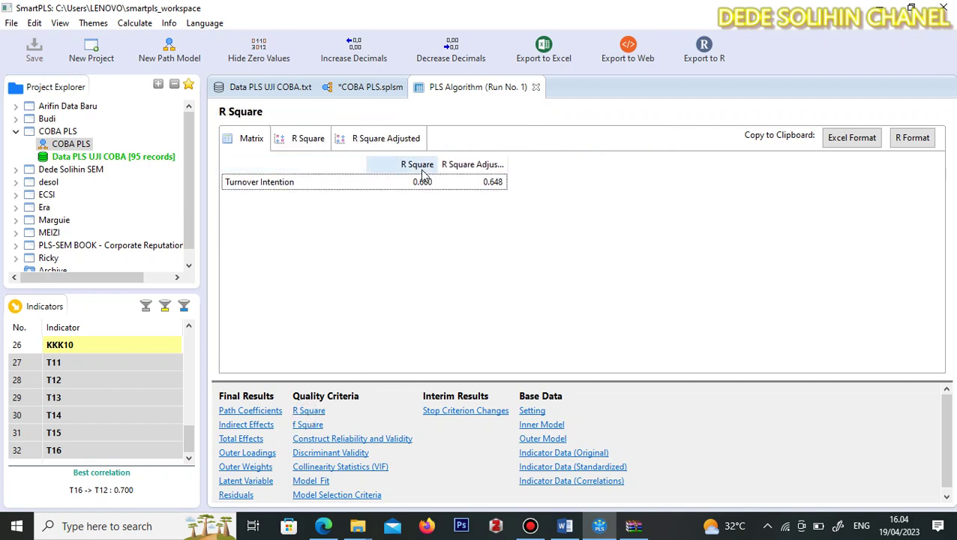
{"action": "left_click_drag", "start_coordinate": [440, 164], "coordinate": [453, 165]}
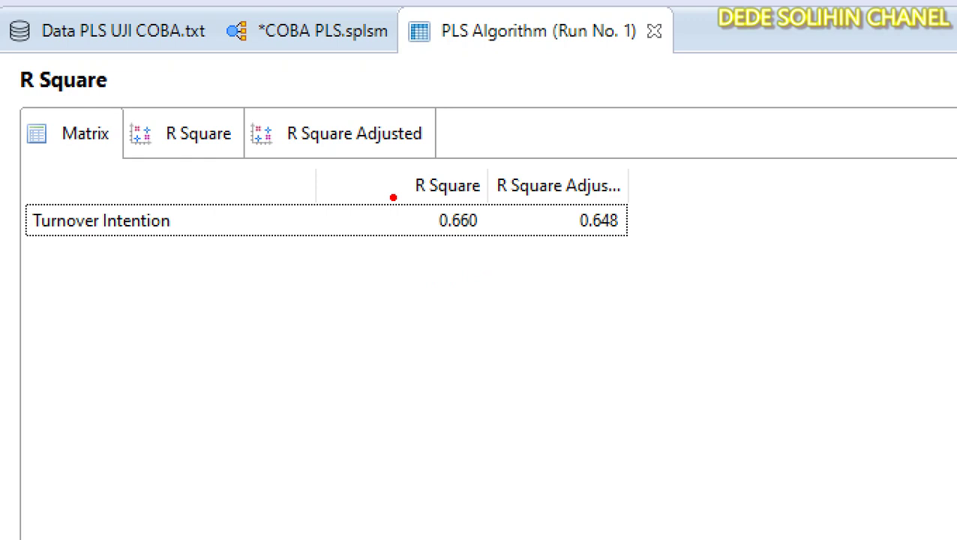
{"action": "mouse_move", "coordinate": [404, 170]}
{"action": "left_mouse_down"}
{"action": "mouse_move", "coordinate": [420, 169]}
{"action": "mouse_move", "coordinate": [496, 252]}
{"action": "mouse_move", "coordinate": [391, 199]}
{"action": "mouse_move", "coordinate": [394, 190]}
{"action": "left_mouse_up"}
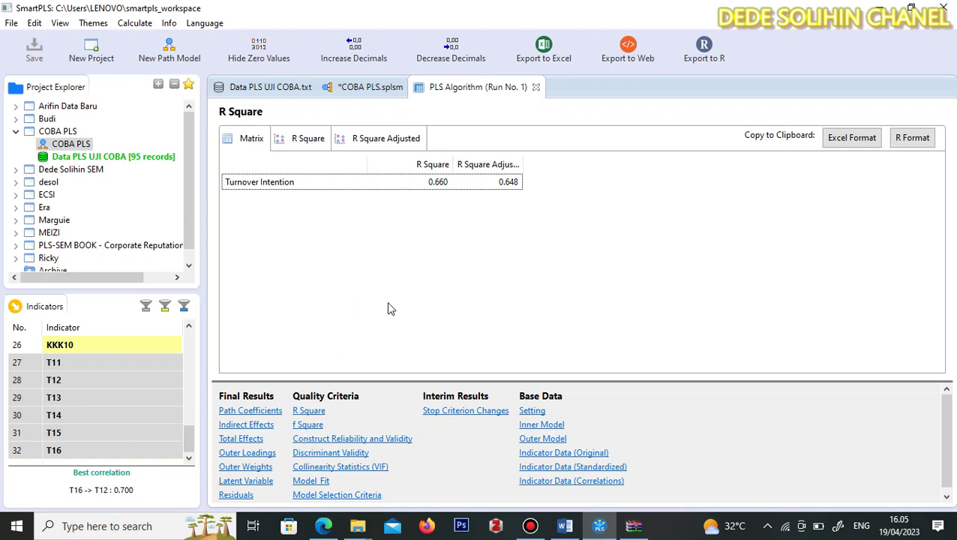
- In the COBA PLS path model, bend the Kecerdasan Emosional indicator arrows so each loading label lines up beside its indicator, KE1 to KE10
{"action": "left_click", "coordinate": [391, 87]}
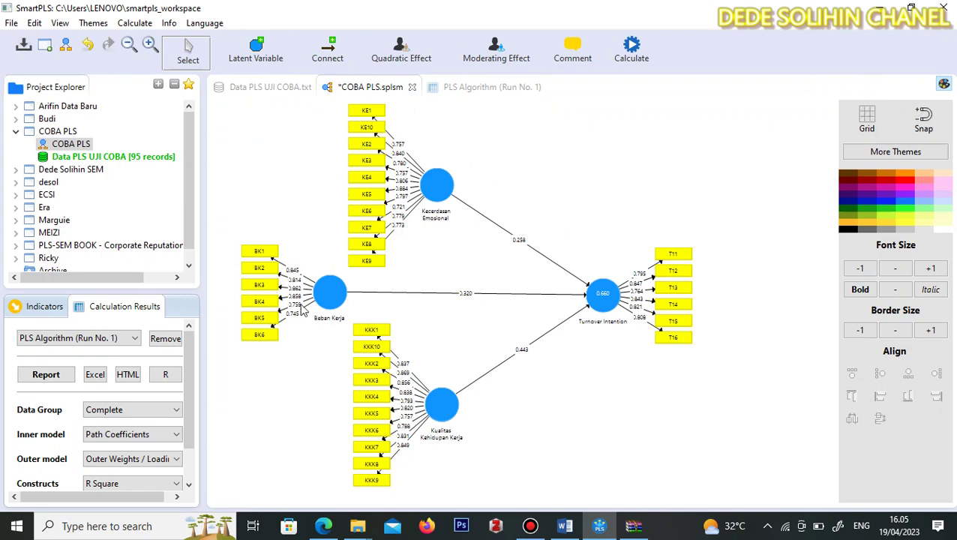
{"action": "left_click", "coordinate": [399, 144]}
{"action": "left_click_drag", "start_coordinate": [398, 144], "coordinate": [405, 110]}
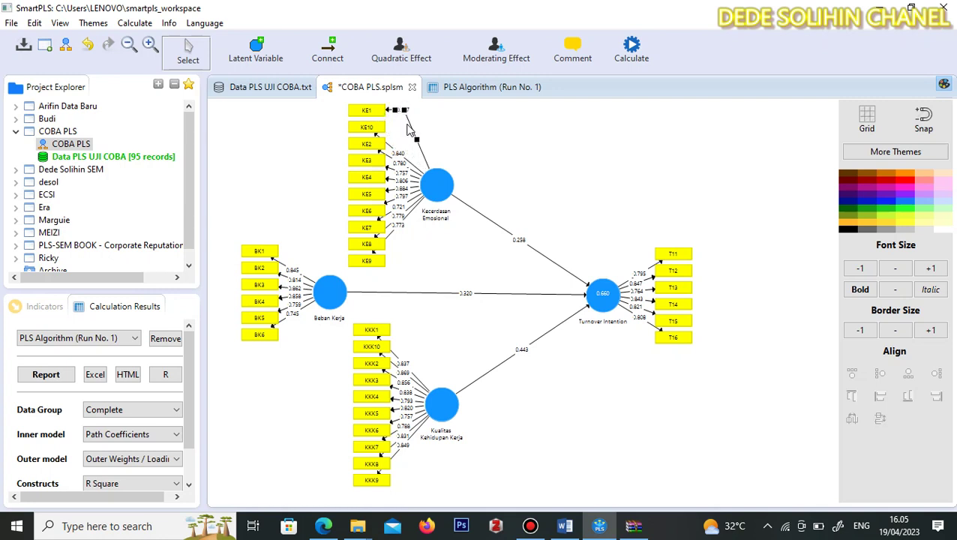
{"action": "left_click", "coordinate": [399, 153]}
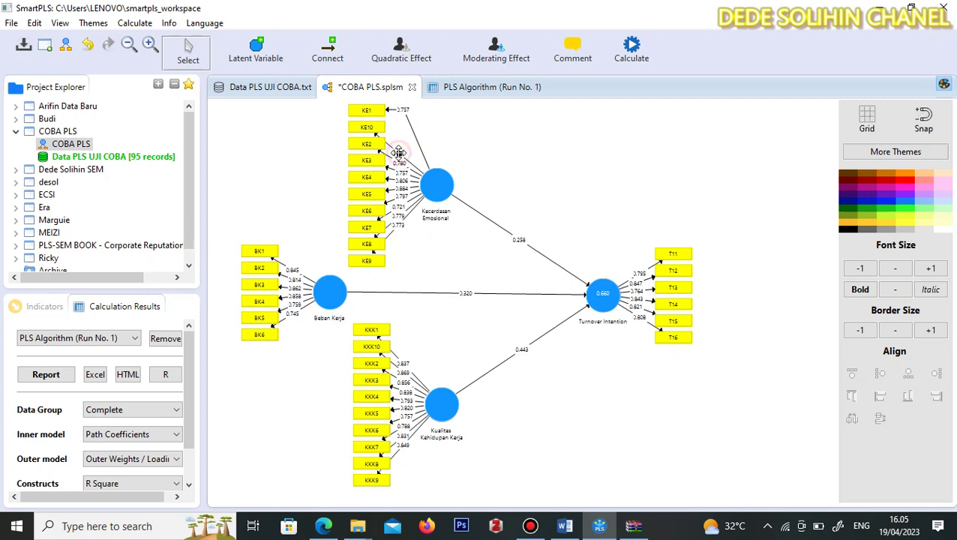
{"action": "left_click_drag", "start_coordinate": [399, 153], "coordinate": [404, 127]}
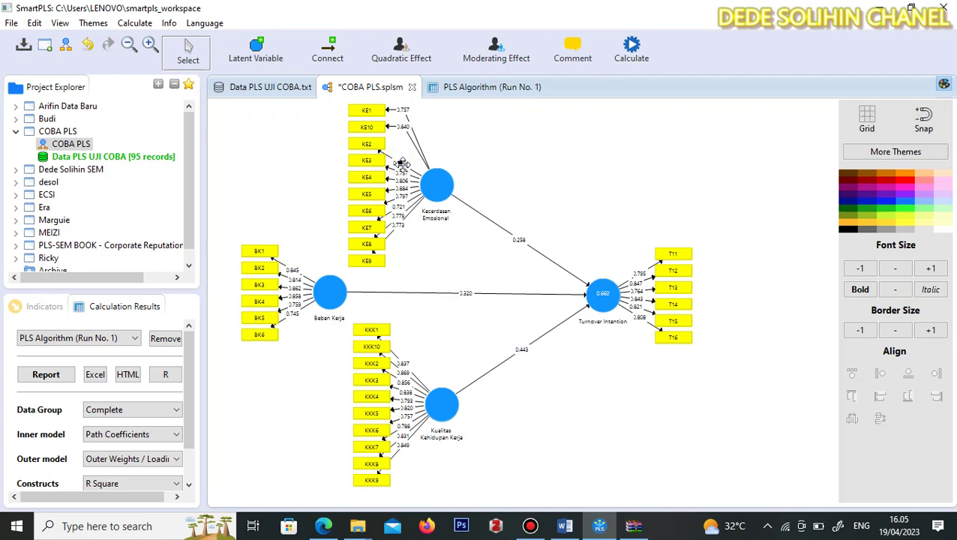
{"action": "mouse_move", "coordinate": [397, 161]}
{"action": "left_mouse_down"}
{"action": "mouse_move", "coordinate": [405, 142]}
{"action": "mouse_move", "coordinate": [402, 177]}
{"action": "mouse_move", "coordinate": [405, 161]}
{"action": "left_mouse_up"}
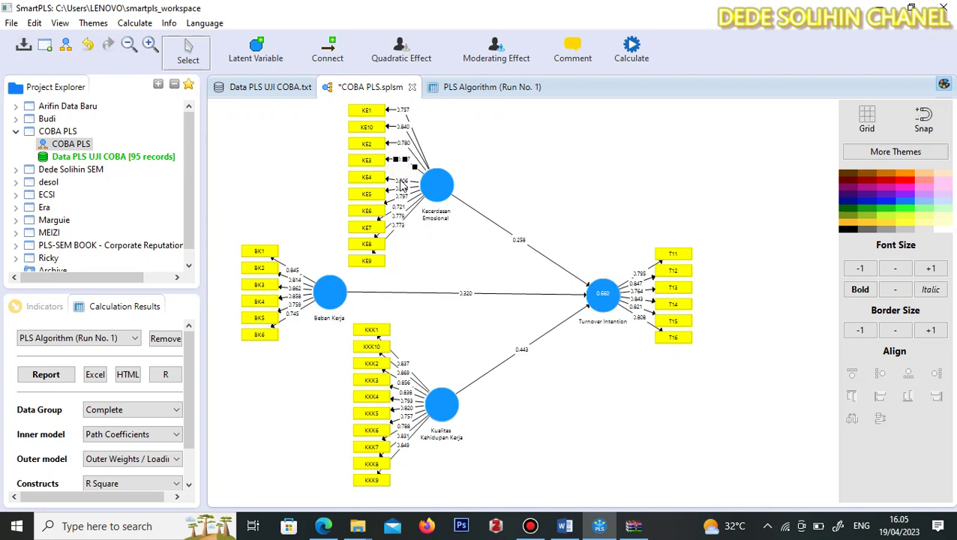
{"action": "left_click", "coordinate": [402, 177]}
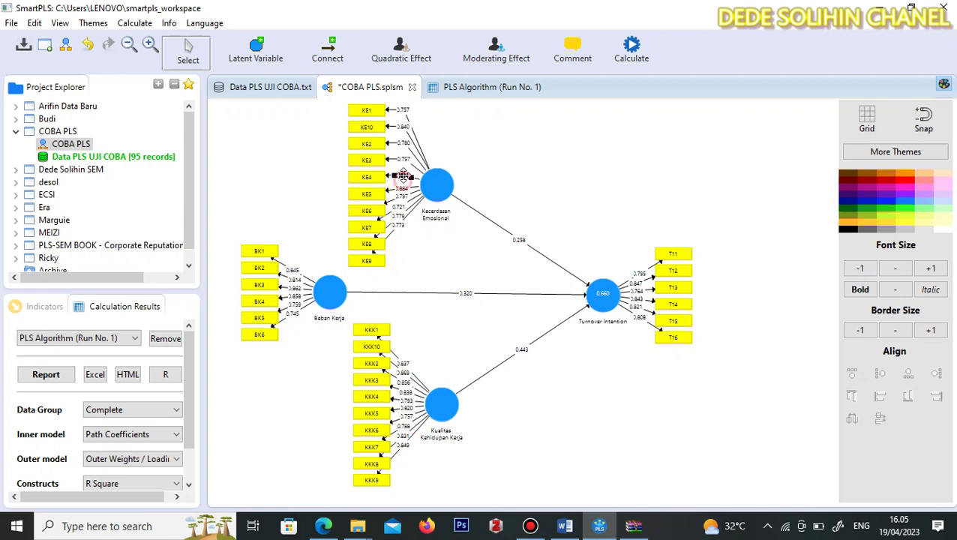
{"action": "left_click", "coordinate": [400, 227]}
{"action": "left_click_drag", "start_coordinate": [398, 225], "coordinate": [404, 192]}
- Bend the Beban Kerja indicator arrows so each loading label lines up beside its indicator, BK1 to BK6
{"action": "left_click_drag", "start_coordinate": [293, 271], "coordinate": [290, 253]}
{"action": "mouse_move", "coordinate": [291, 316]}
{"action": "left_mouse_down"}
{"action": "mouse_move", "coordinate": [294, 333]}
{"action": "mouse_move", "coordinate": [294, 318]}
{"action": "left_mouse_up"}
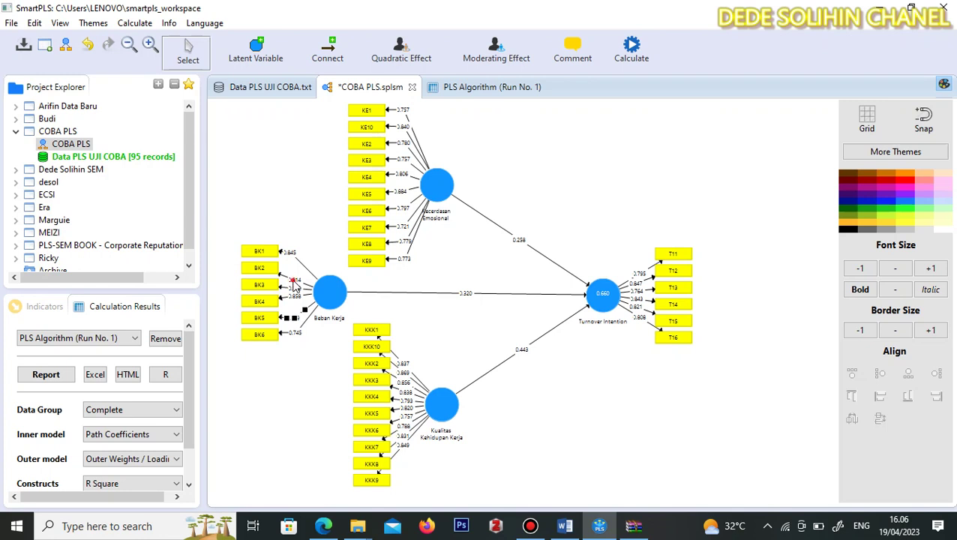
{"action": "left_click_drag", "start_coordinate": [294, 283], "coordinate": [290, 267]}
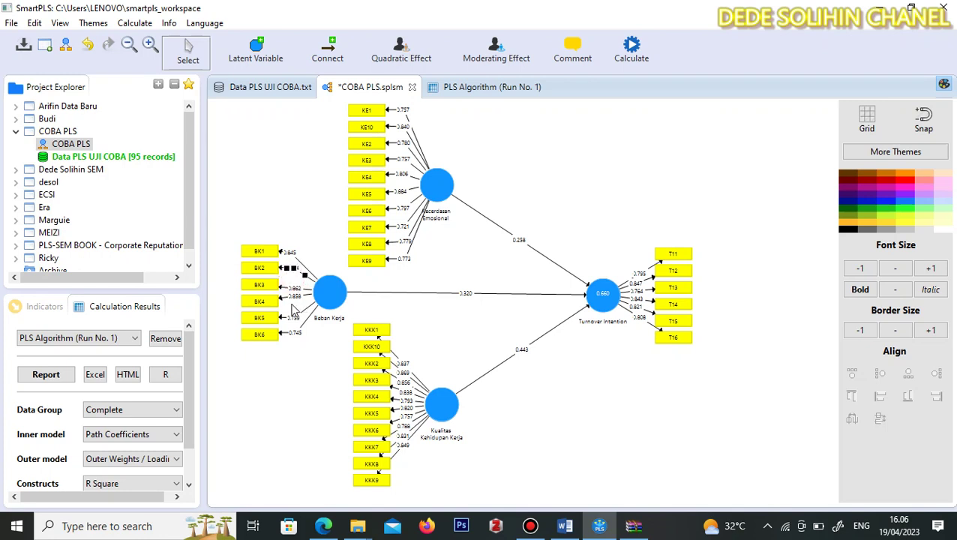
{"action": "left_click_drag", "start_coordinate": [291, 300], "coordinate": [296, 301]}
- Bend the Kualitas Kehidupan Kerja indicator arrows so each loading label lines up beside its indicator, KKK1 to KKK10
{"action": "left_click_drag", "start_coordinate": [402, 363], "coordinate": [409, 345]}
{"action": "left_click", "coordinate": [400, 369]}
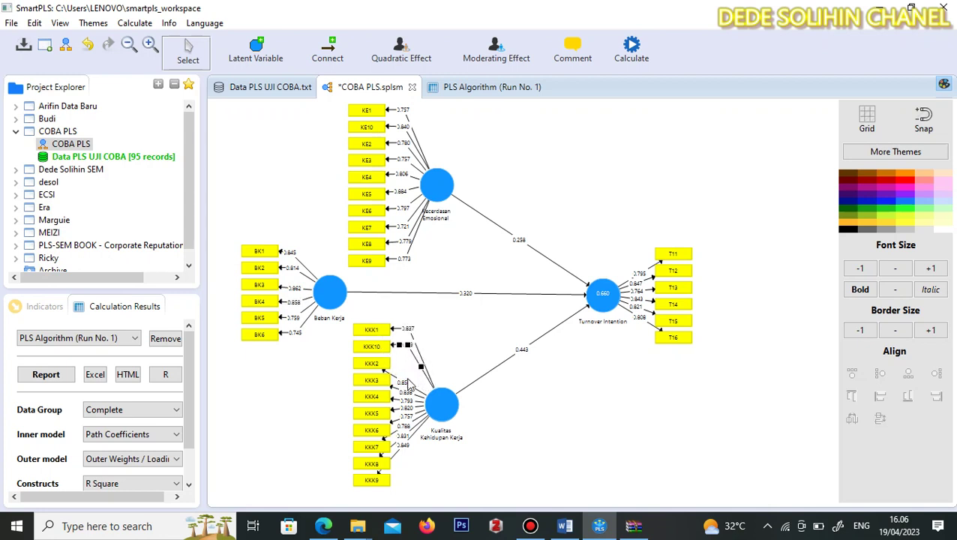
{"action": "left_click", "coordinate": [405, 384]}
{"action": "left_click_drag", "start_coordinate": [404, 384], "coordinate": [409, 362]}
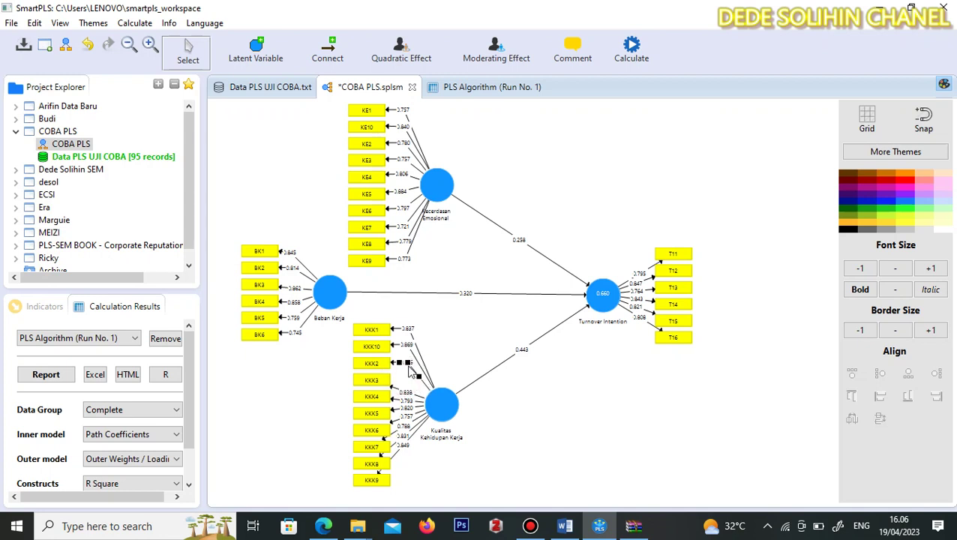
{"action": "left_click_drag", "start_coordinate": [406, 452], "coordinate": [411, 477]}
{"action": "left_click", "coordinate": [403, 438]}
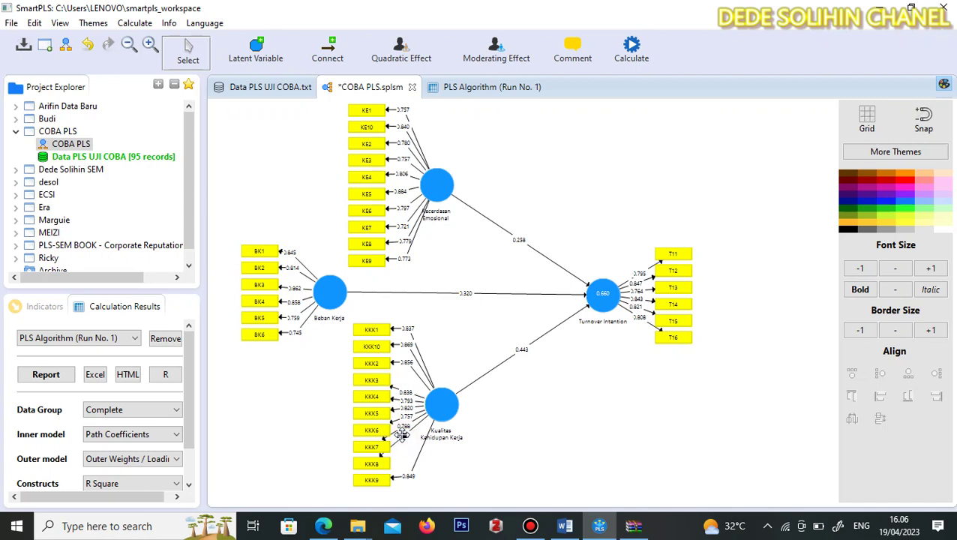
{"action": "left_click_drag", "start_coordinate": [403, 437], "coordinate": [408, 396]}
{"action": "left_click", "coordinate": [403, 434]}
{"action": "left_click", "coordinate": [408, 432]}
{"action": "left_click", "coordinate": [412, 409]}
{"action": "left_click", "coordinate": [405, 393]}
{"action": "left_click", "coordinate": [408, 401]}
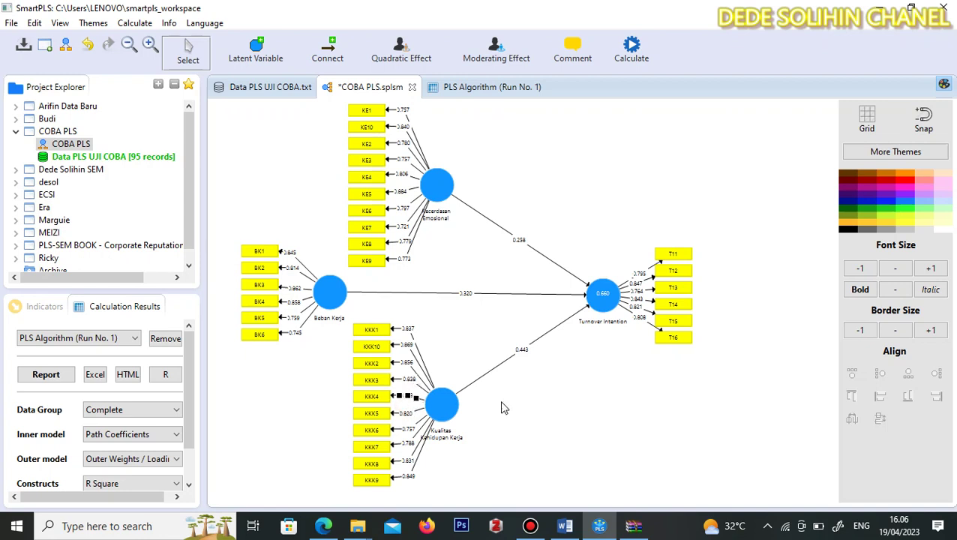
- Bend the Turnover Intention indicator arrows so each loading label lines up beside its indicator, T11 to T16
{"action": "left_click", "coordinate": [563, 385]}
{"action": "left_click", "coordinate": [634, 272]}
{"action": "left_click_drag", "start_coordinate": [635, 272], "coordinate": [636, 257]}
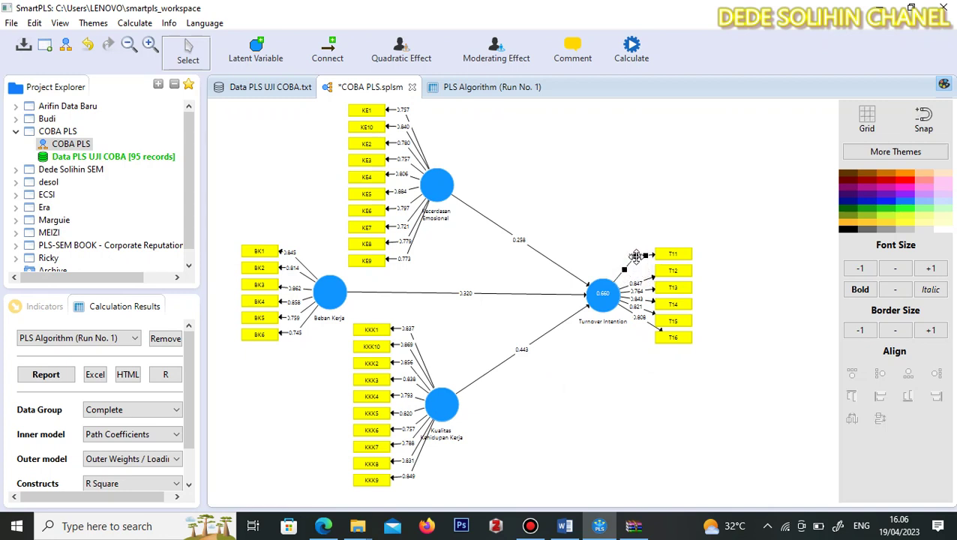
{"action": "left_click", "coordinate": [638, 322]}
{"action": "mouse_move", "coordinate": [640, 320]}
{"action": "left_mouse_down"}
{"action": "mouse_move", "coordinate": [636, 335]}
{"action": "mouse_move", "coordinate": [634, 316]}
{"action": "left_mouse_up"}
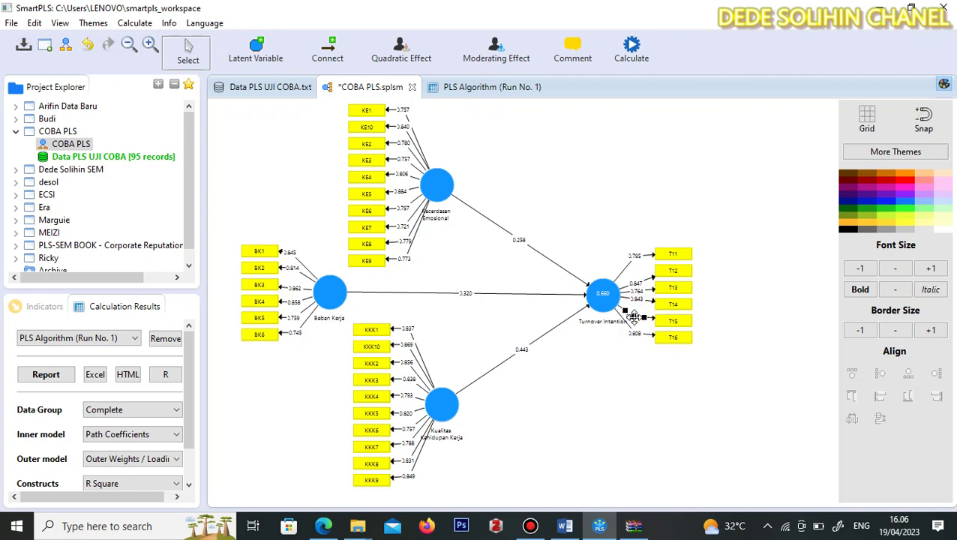
{"action": "left_click", "coordinate": [636, 288]}
{"action": "left_click", "coordinate": [636, 287]}
{"action": "mouse_move", "coordinate": [637, 286]}
{"action": "left_mouse_down"}
{"action": "mouse_move", "coordinate": [637, 272]}
{"action": "mouse_move", "coordinate": [639, 303]}
{"action": "left_mouse_up"}
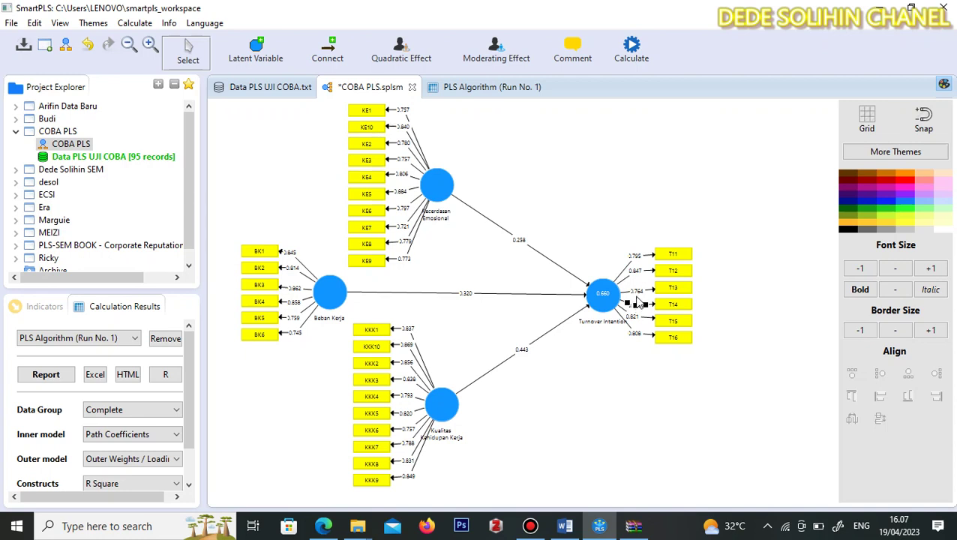
{"action": "left_click", "coordinate": [637, 291]}
{"action": "left_click", "coordinate": [637, 289]}
{"action": "left_click", "coordinate": [630, 391]}
- Export the path diagram as a PNG image named "Gambar outer model" in D:\PLS, and close the image preview
{"action": "right_click", "coordinate": [525, 176]}
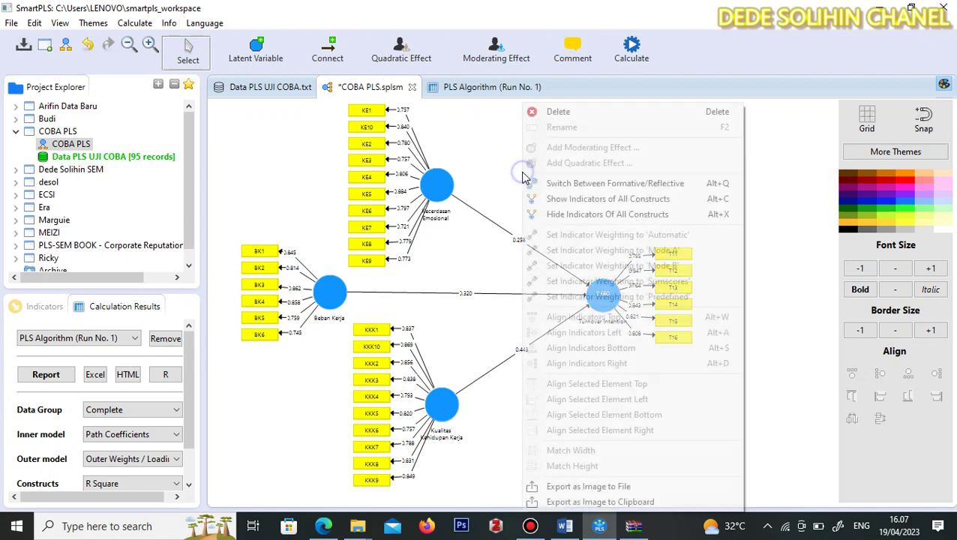
{"action": "left_click", "coordinate": [588, 487]}
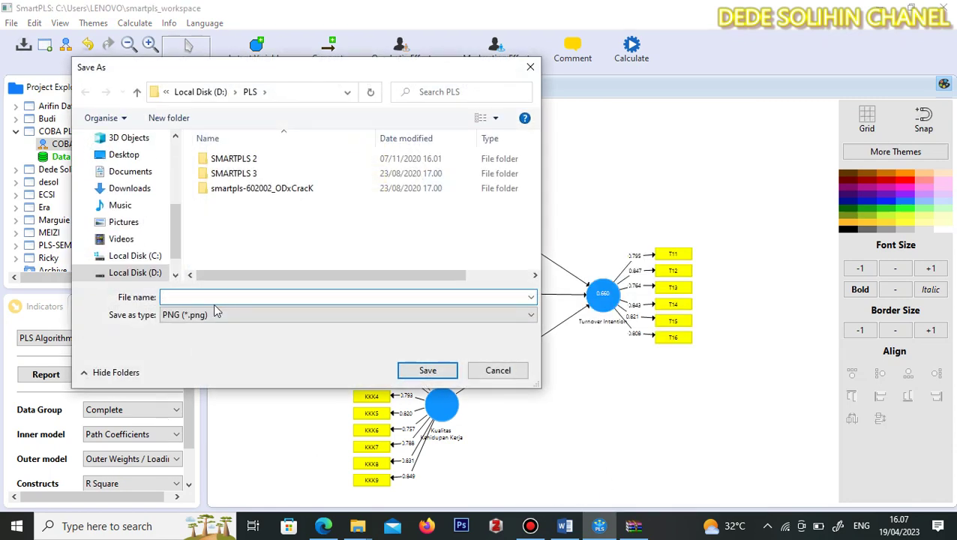
{"action": "type", "text": "outer model"}
{"action": "left_click", "coordinate": [164, 297]}
{"action": "type", "text": "Gambar model"}
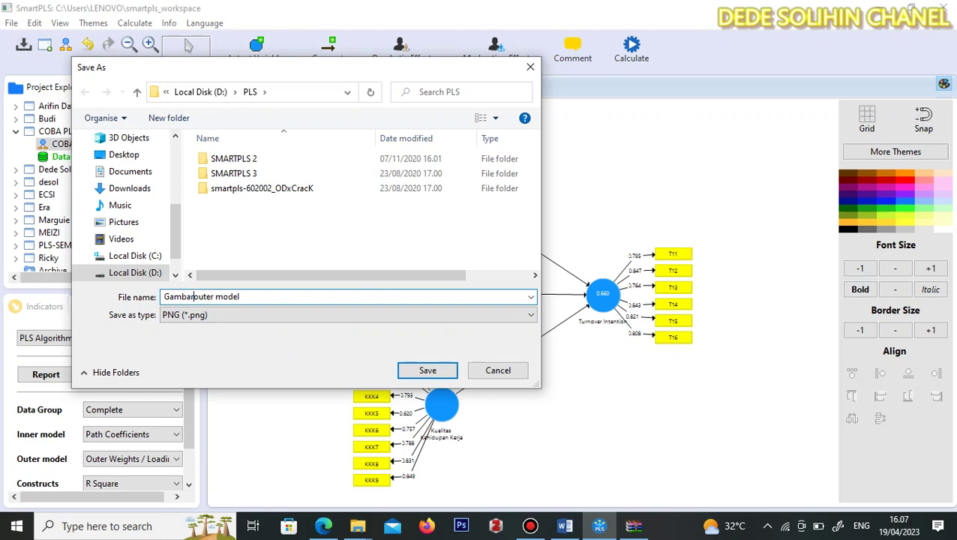
{"action": "left_click", "coordinate": [427, 371]}
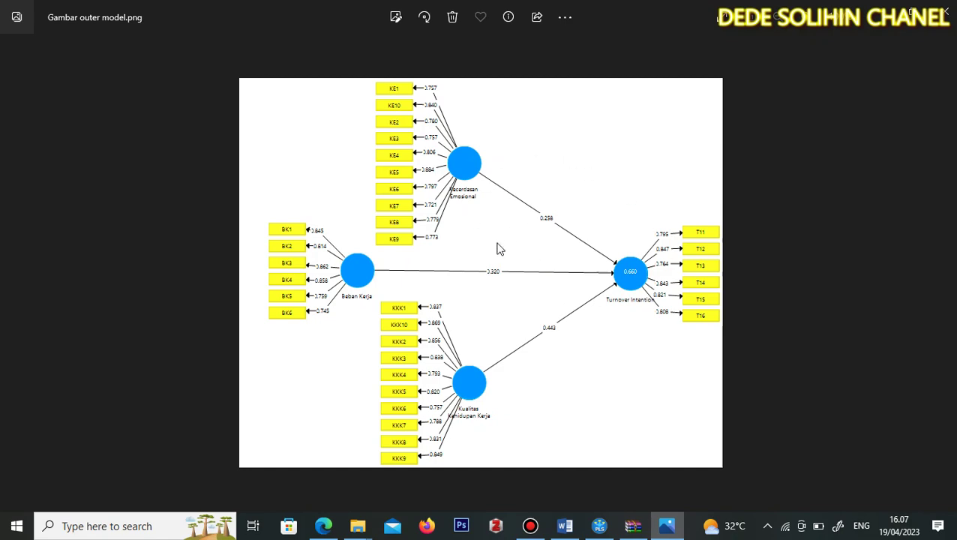
{"action": "left_click", "coordinate": [950, 14]}
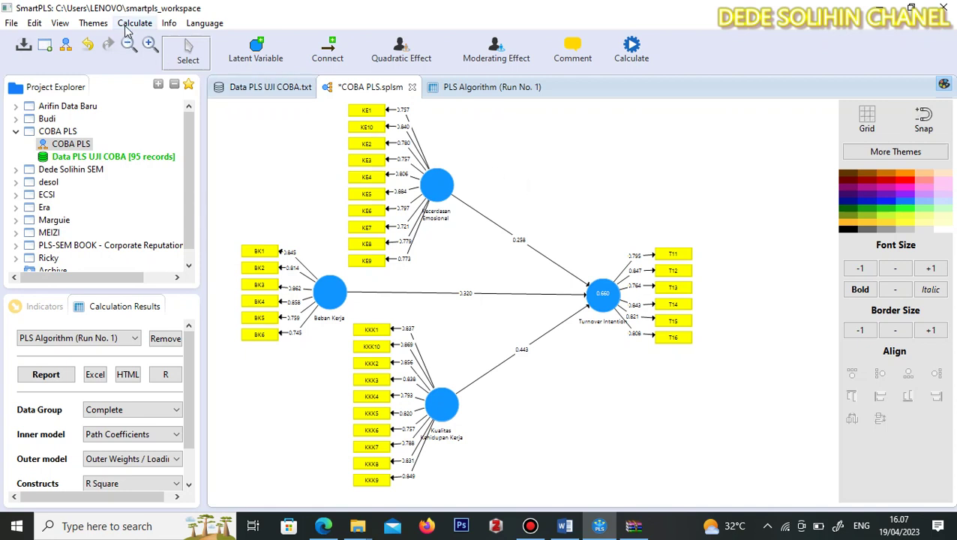
- Run Bootstrapping on the model with 500 subsamples, basic results, BCa confidence intervals, a two-tailed test and significance level 0,05
{"action": "left_click", "coordinate": [127, 27]}
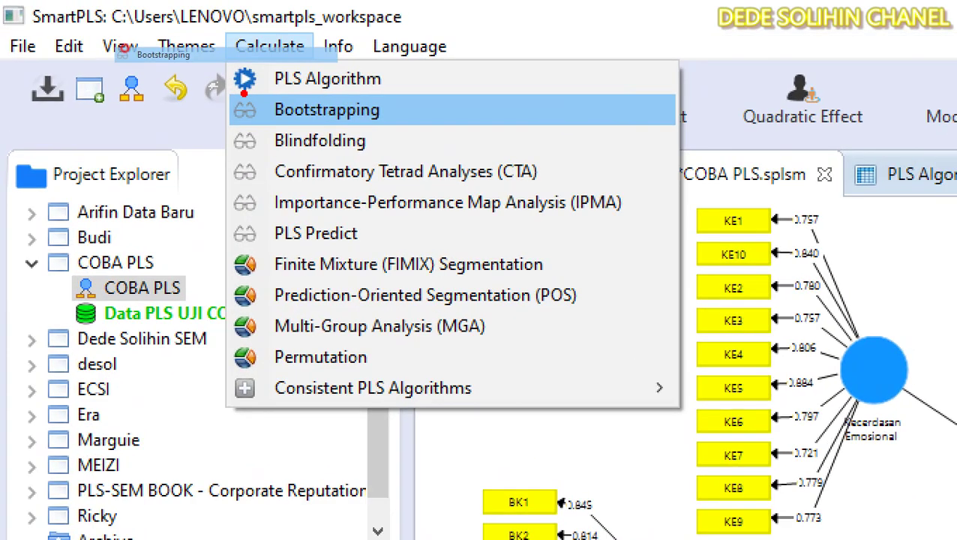
{"action": "mouse_move", "coordinate": [241, 97]}
{"action": "left_mouse_down"}
{"action": "mouse_move", "coordinate": [401, 96]}
{"action": "mouse_move", "coordinate": [323, 138]}
{"action": "mouse_move", "coordinate": [240, 114]}
{"action": "mouse_move", "coordinate": [242, 93]}
{"action": "left_mouse_up"}
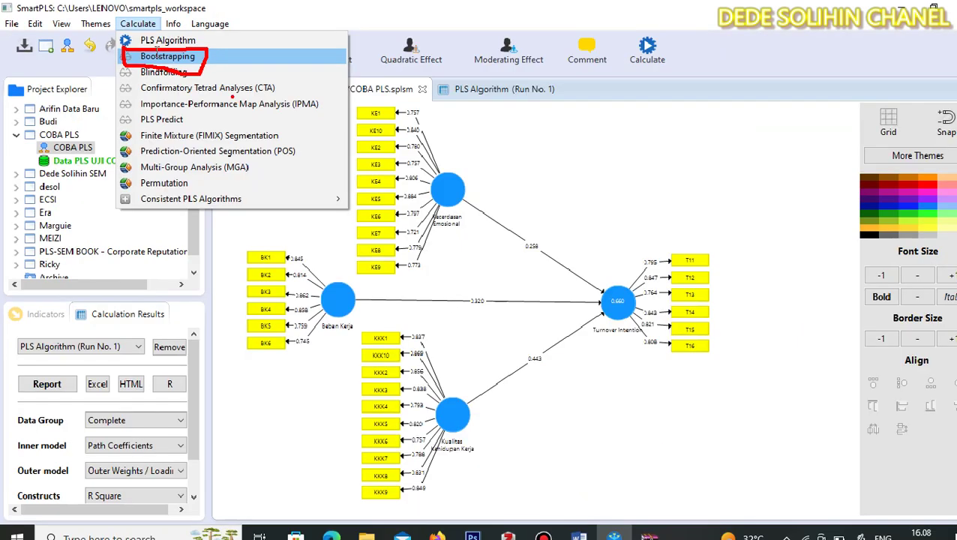
{"action": "left_click", "coordinate": [327, 109]}
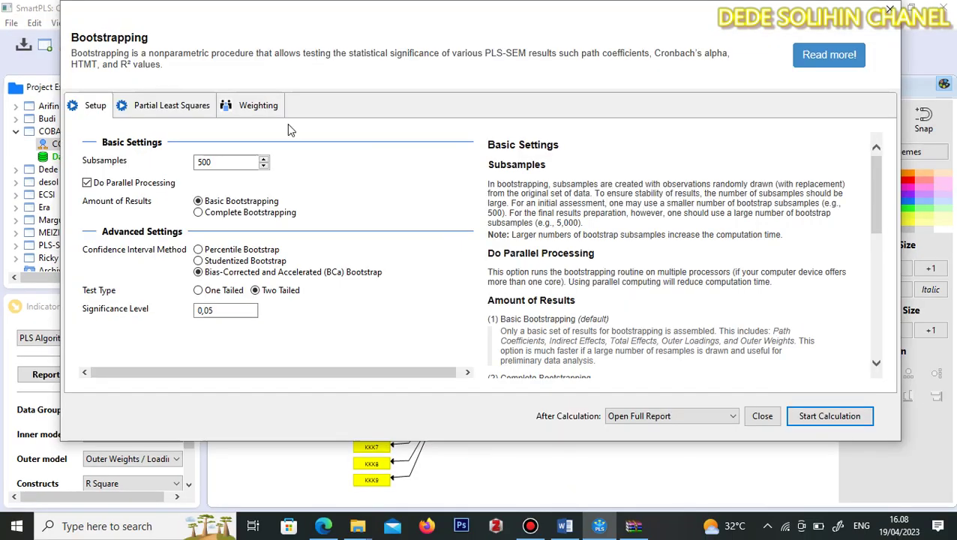
{"action": "left_click", "coordinate": [831, 418]}
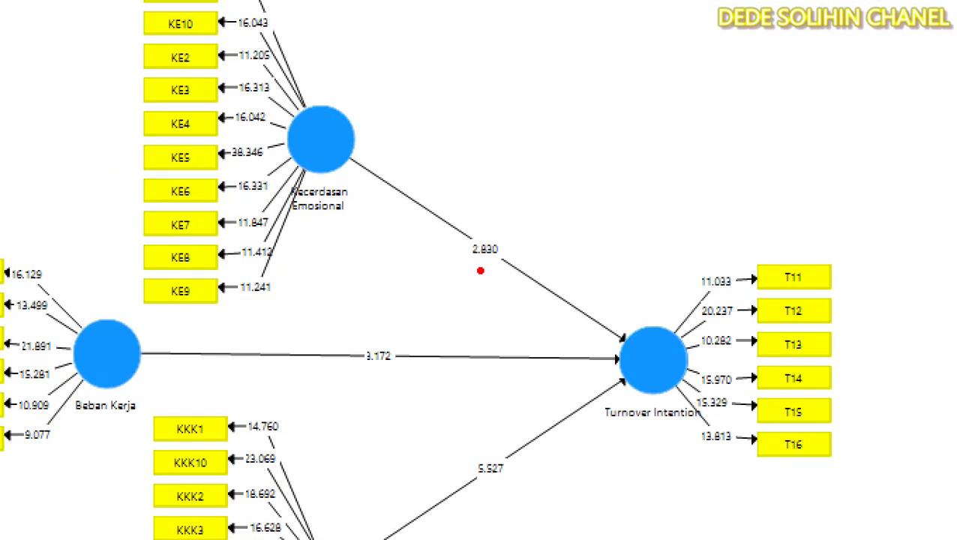
- Examine the bootstrapped T-values on the three paths leading to Turnover Intention in the diagram
{"action": "mouse_move", "coordinate": [453, 244]}
{"action": "left_mouse_down"}
{"action": "mouse_move", "coordinate": [519, 229]}
{"action": "mouse_move", "coordinate": [461, 277]}
{"action": "mouse_move", "coordinate": [448, 238]}
{"action": "left_mouse_up"}
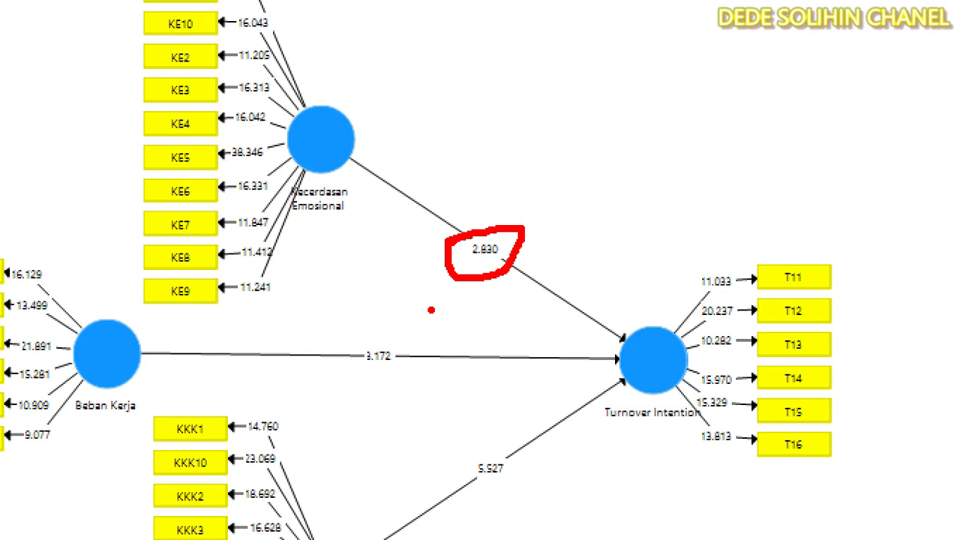
{"action": "mouse_move", "coordinate": [347, 346]}
{"action": "left_mouse_down"}
{"action": "mouse_move", "coordinate": [402, 331]}
{"action": "mouse_move", "coordinate": [374, 388]}
{"action": "mouse_move", "coordinate": [353, 344]}
{"action": "left_mouse_up"}
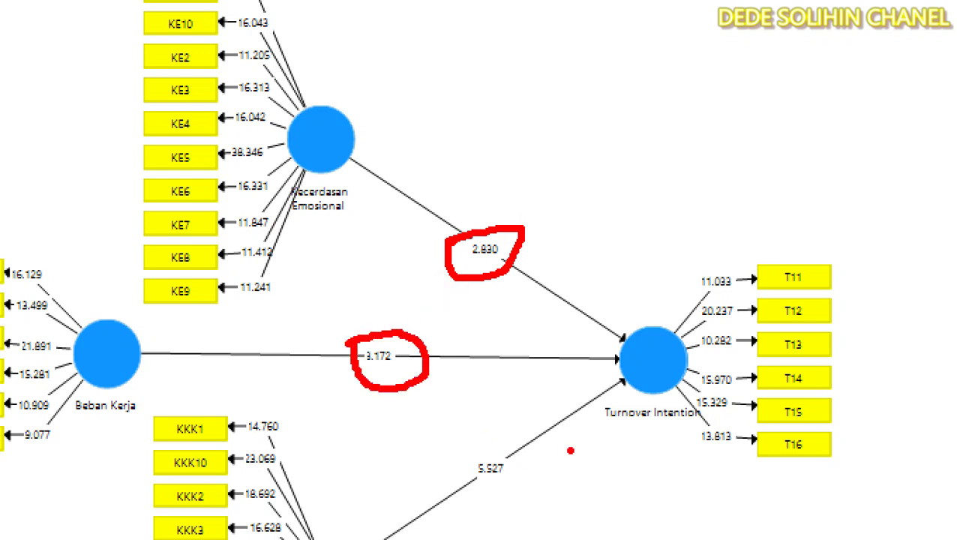
{"action": "mouse_move", "coordinate": [450, 452]}
{"action": "left_mouse_down"}
{"action": "mouse_move", "coordinate": [488, 449]}
{"action": "mouse_move", "coordinate": [512, 504]}
{"action": "mouse_move", "coordinate": [455, 452]}
{"action": "left_mouse_up"}
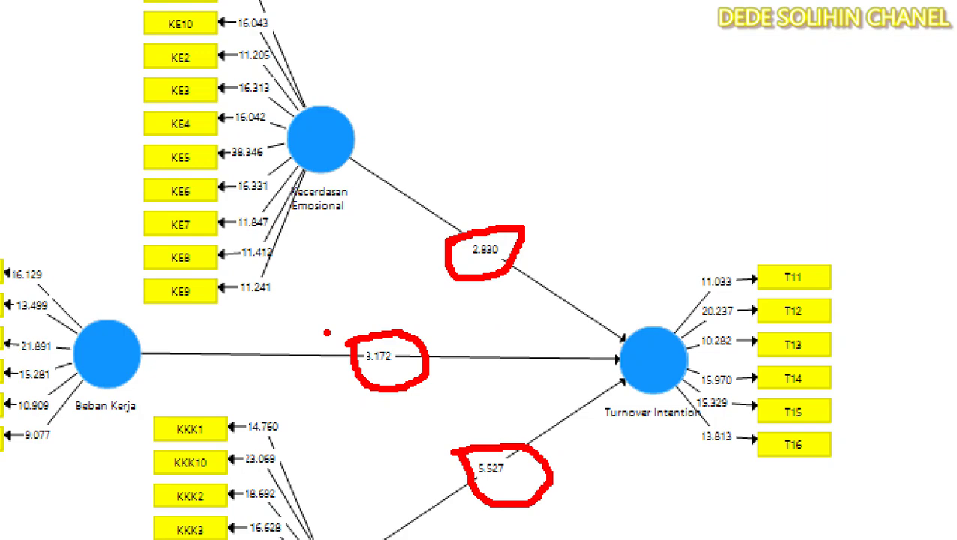
{"action": "key", "text": "Escape"}
- Review the T statistics and P values in the Bootstrapping report's Path Coefficients table, and return to the COBA PLS diagram
{"action": "left_click", "coordinate": [605, 89]}
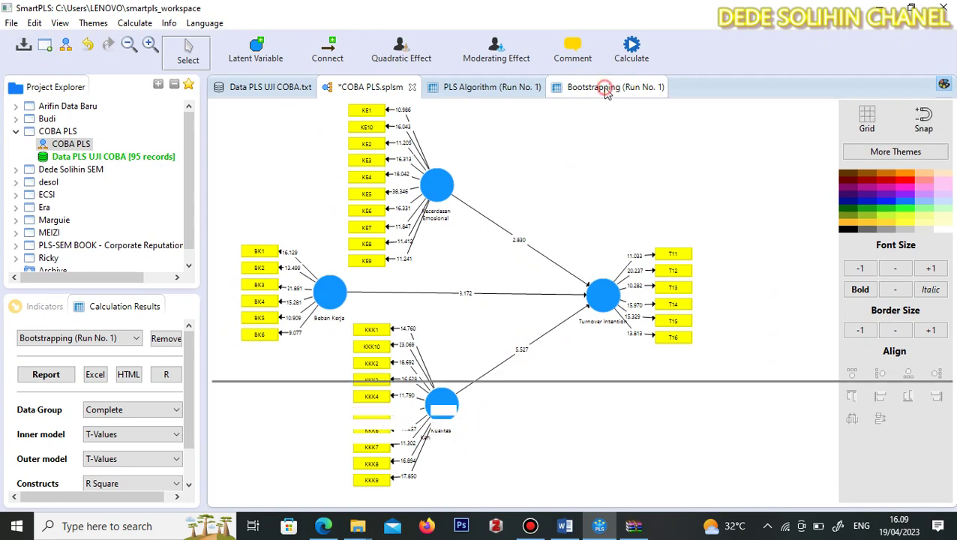
{"action": "left_click_drag", "start_coordinate": [292, 164], "coordinate": [384, 194]}
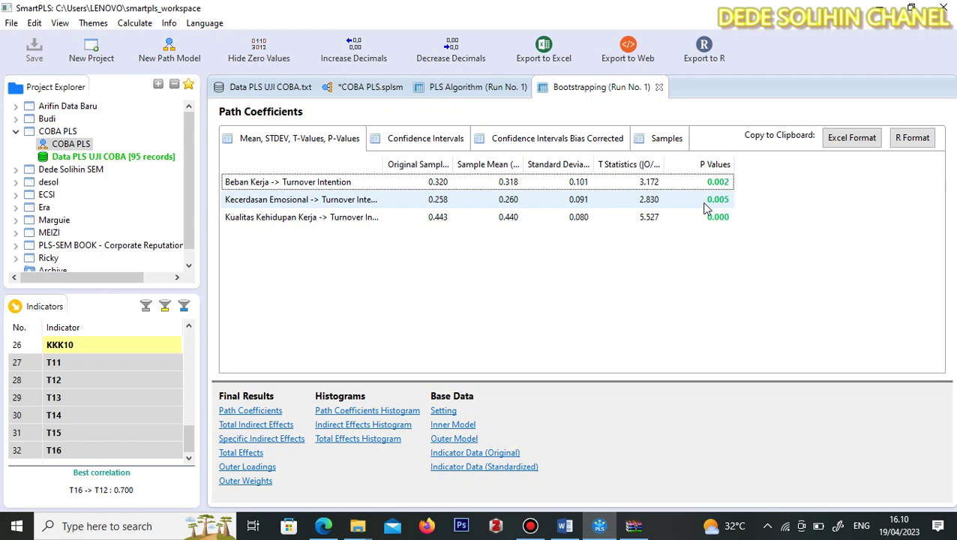
{"action": "left_click", "coordinate": [380, 90]}
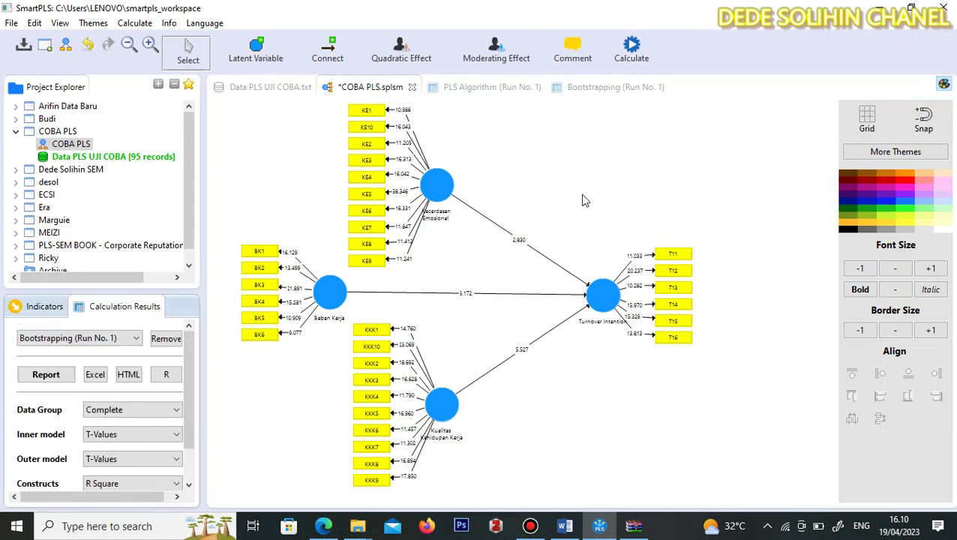